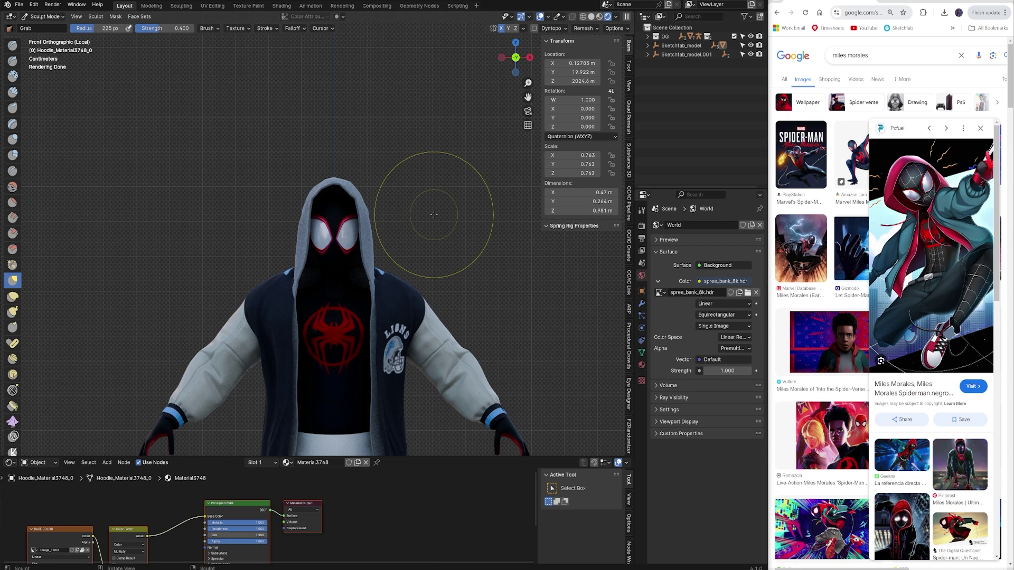
Leave the hoodie sculpt and zoom out to frame the whole suited character.
key("ctrl+Tab")
scroll(369, 253, "down", 3)
right_click(340, 253)
key("Escape")
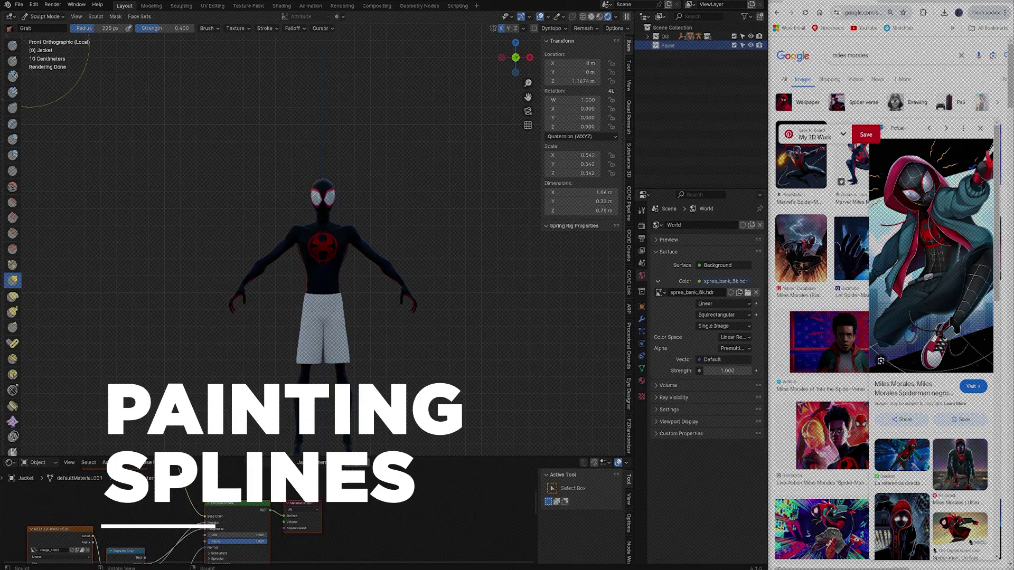
Switch to Object Mode and hide the Shorts object in the outliner.
left_click(45, 16)
left_click(45, 27)
left_click(322, 327)
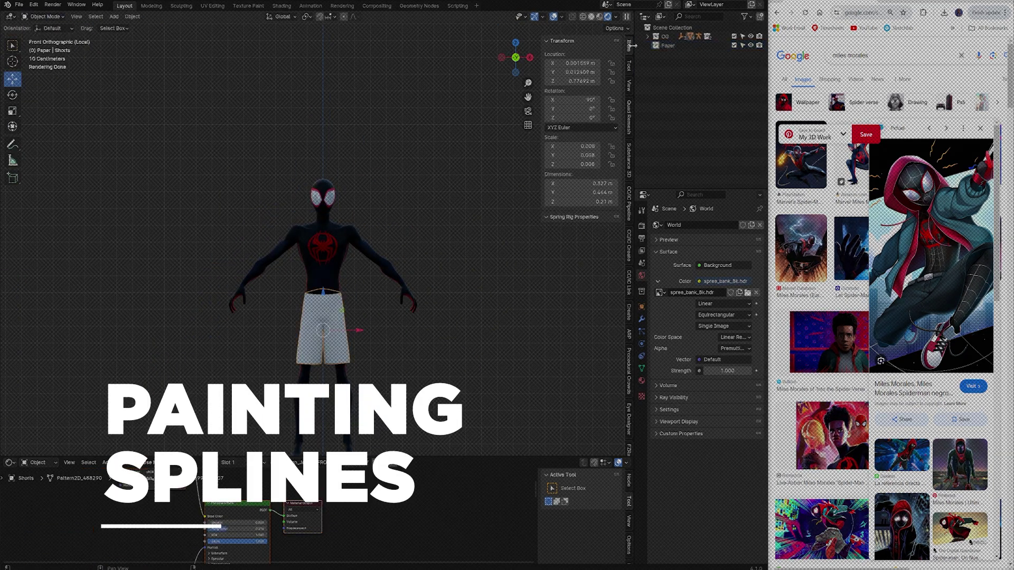
left_click(647, 36)
left_click(750, 98)
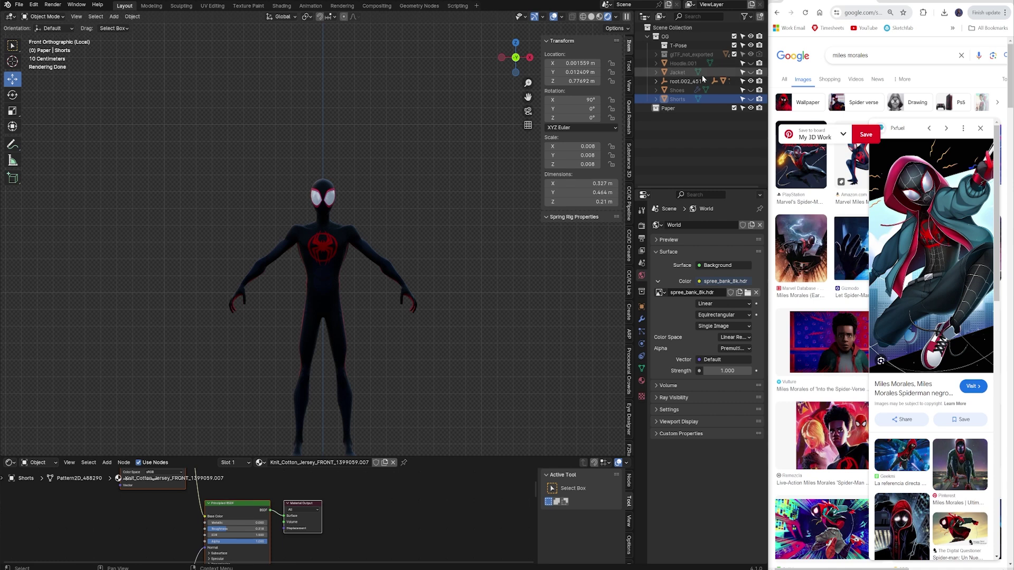
Clear the parent of the suit mesh Object_403 and rename it Miles.
left_click(684, 81)
left_click(656, 80)
left_click(696, 90)
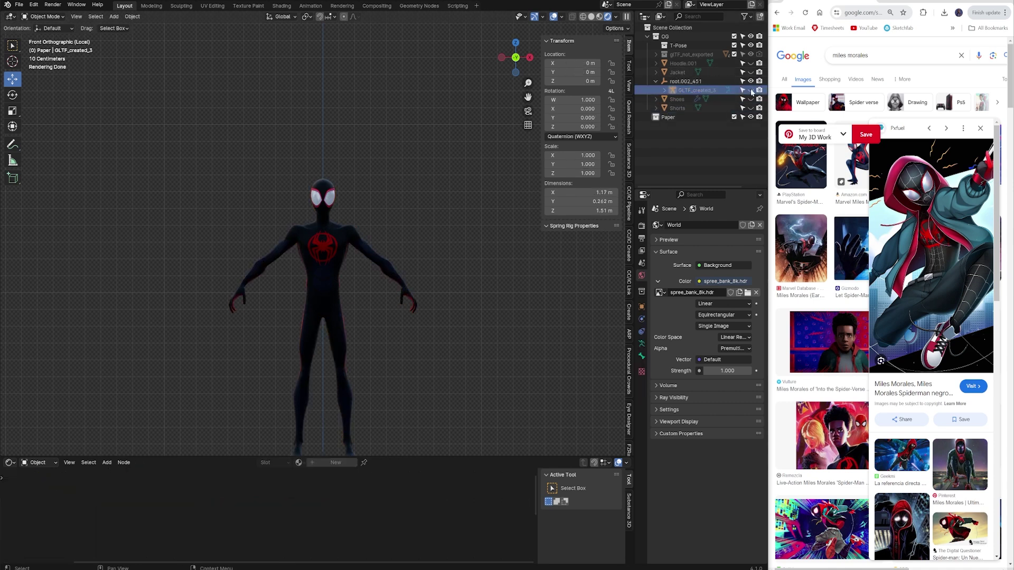
left_click(322, 264)
key("alt+p")
left_click(284, 300)
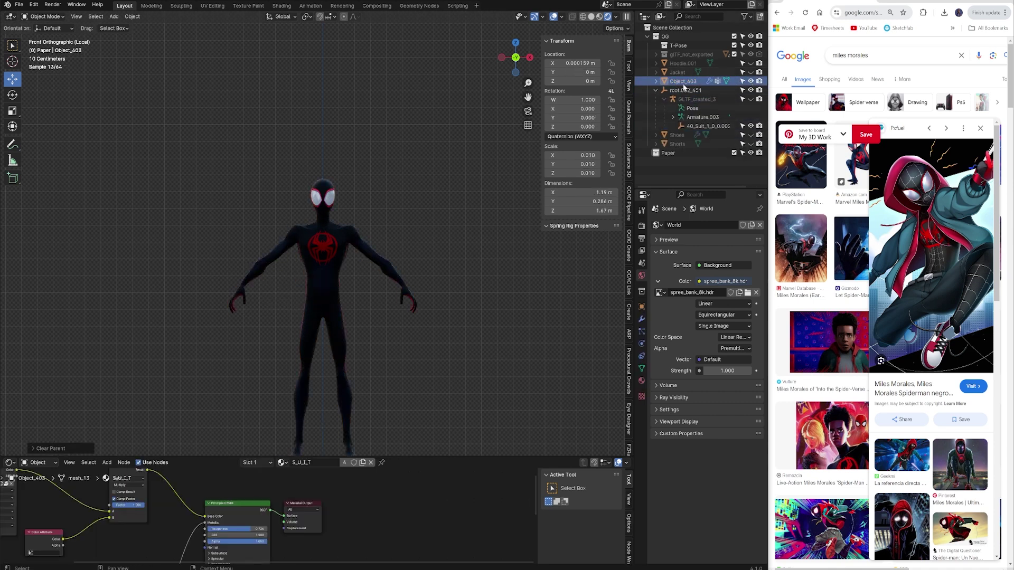
double_click(683, 82)
type("Miles")
key("Return")
Delete the leftover root.002_451 hierarchy and frame the whole character.
left_click(684, 90)
key("Delete")
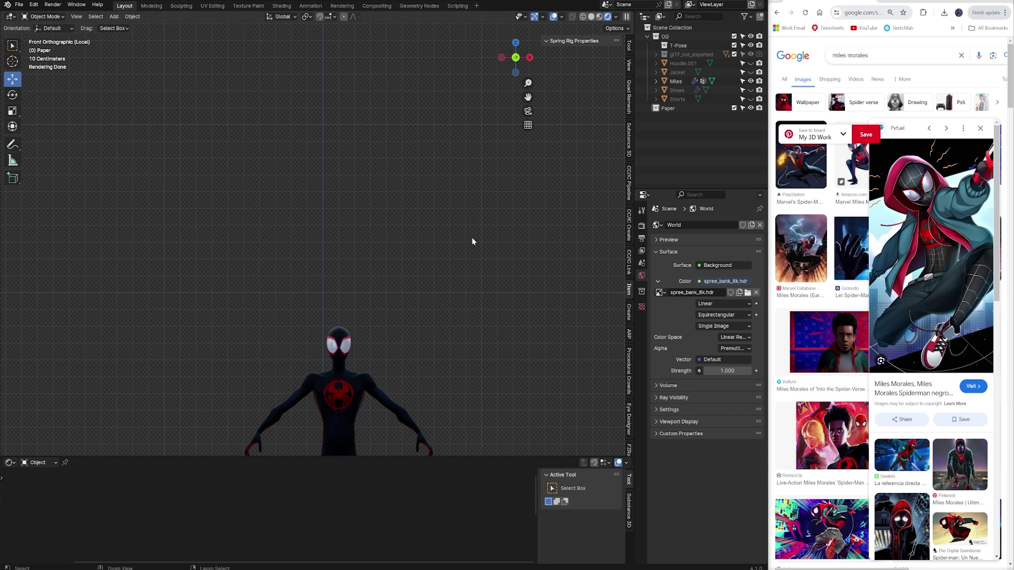
key("Home")
left_click(319, 317)
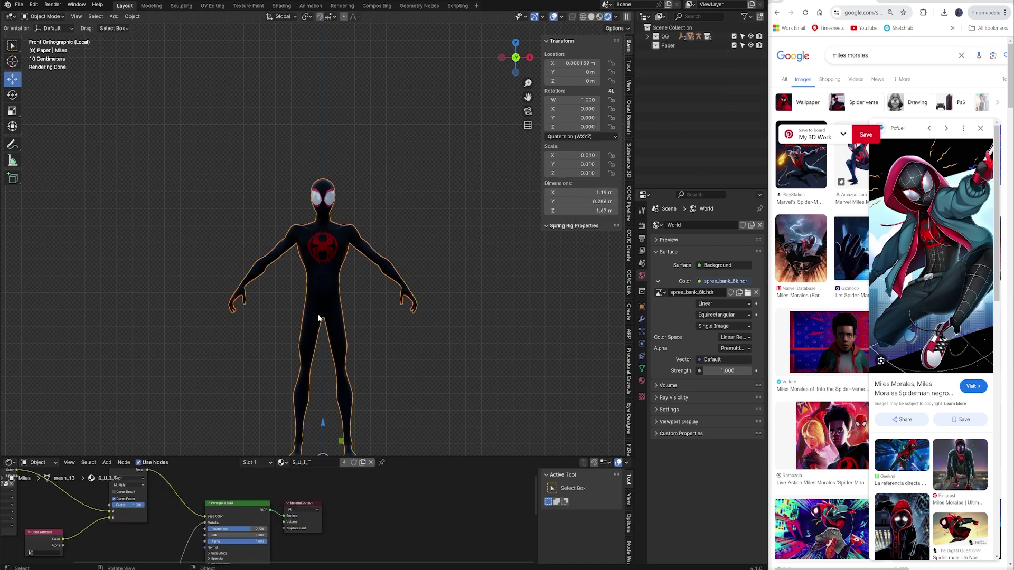
key("alt+a")
Add a Bézier curve and name it 'Black Suit 1'.
key("shift+a")
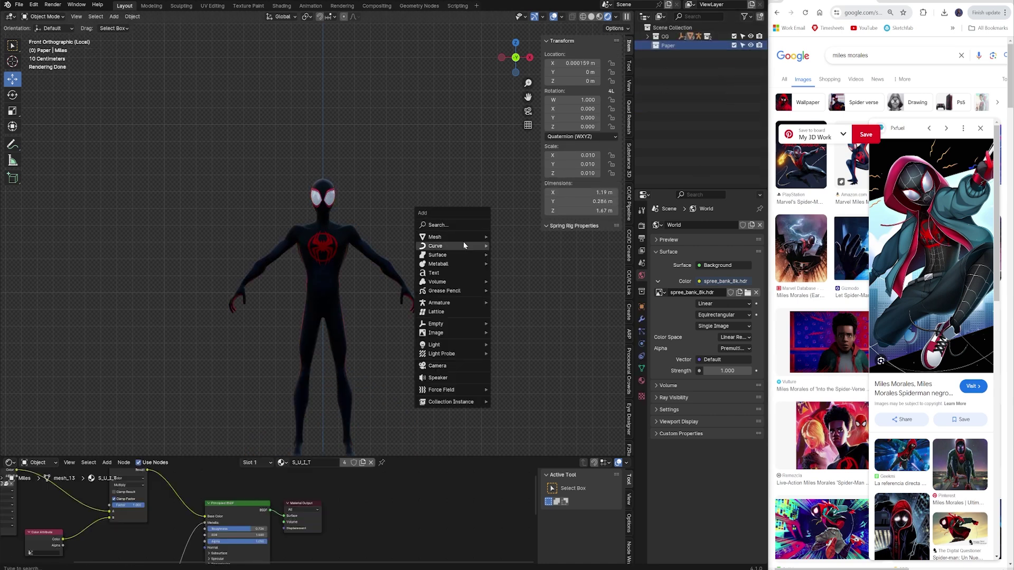
mouse_move(464, 246)
left_click(543, 247)
double_click(683, 54)
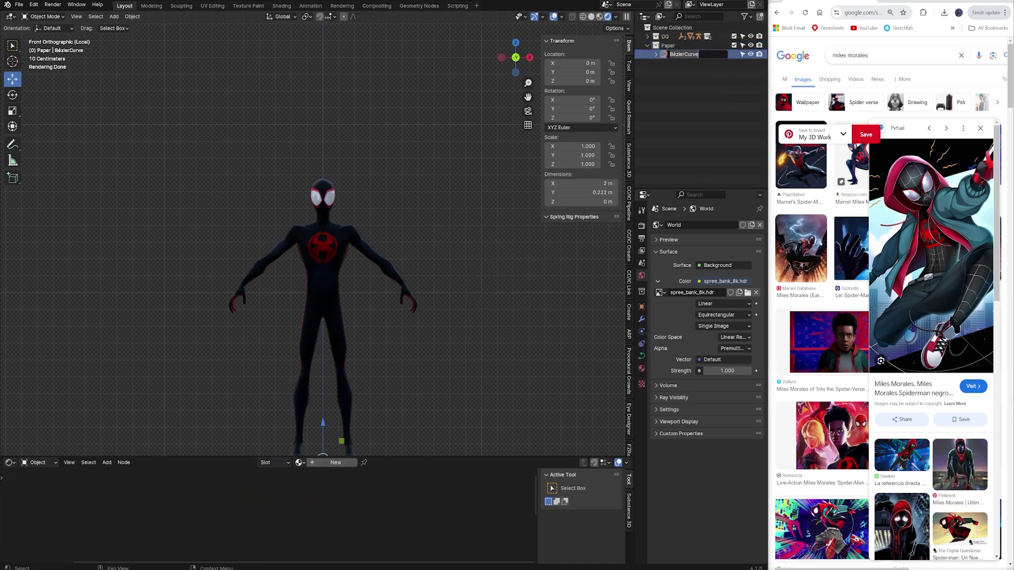
type("bLAC")
key("Caps_Lock")
type("lack S")
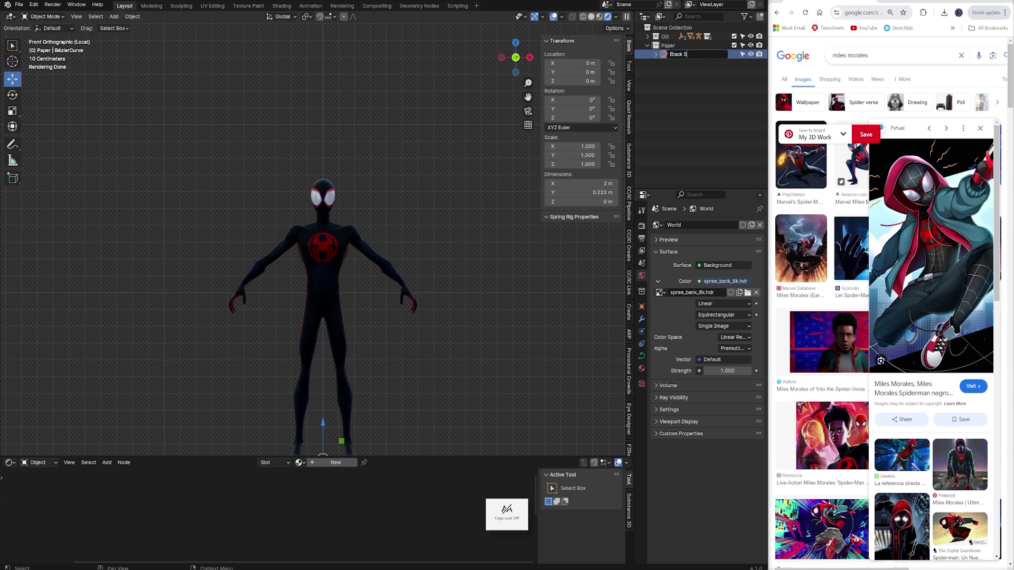
type("ui")
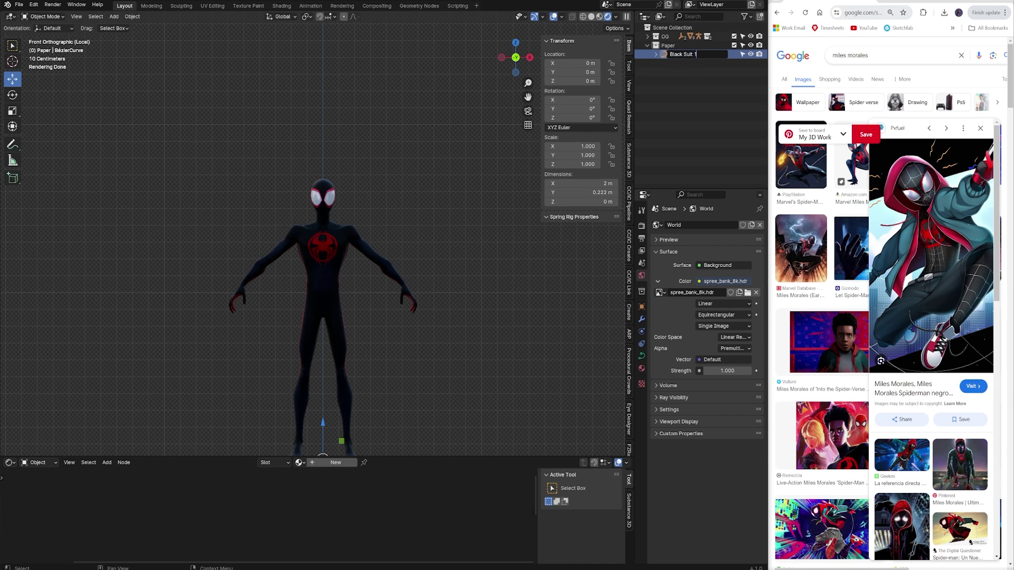
type("t 1")
key("Return")
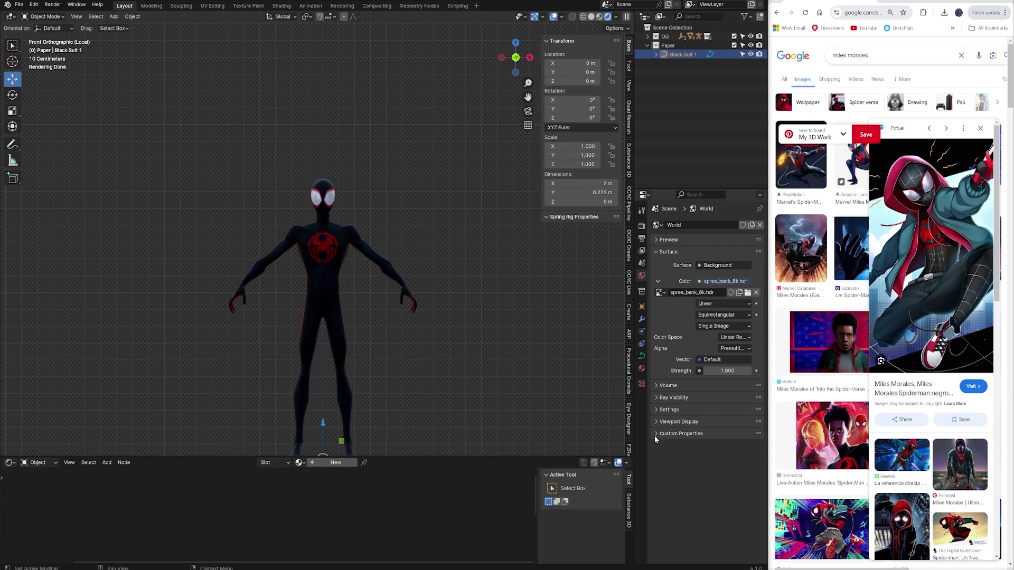
Give the curve the SB_Spline Brush Cards geometry-nodes modifier.
left_click(641, 319)
left_click(678, 228)
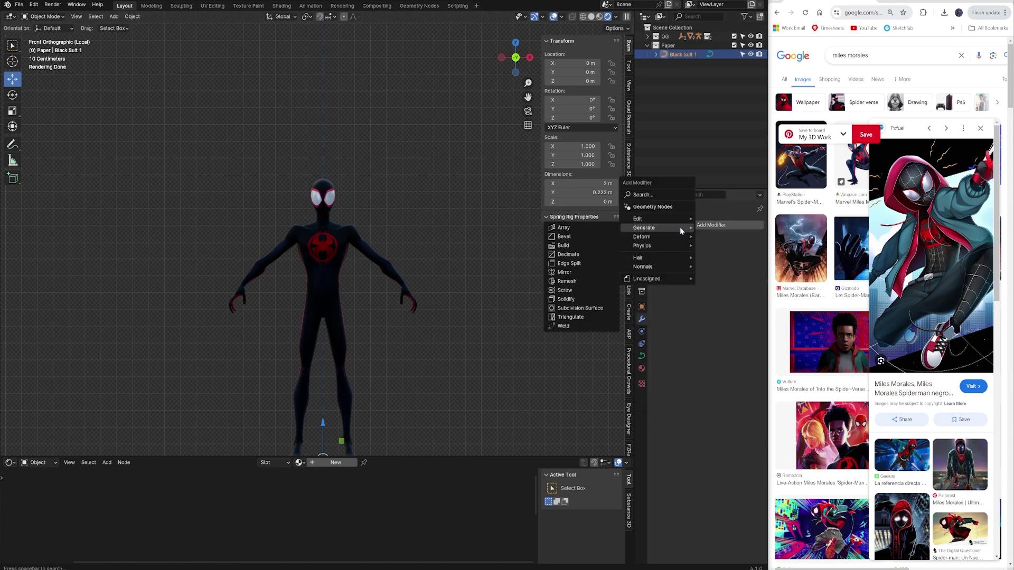
mouse_move(659, 280)
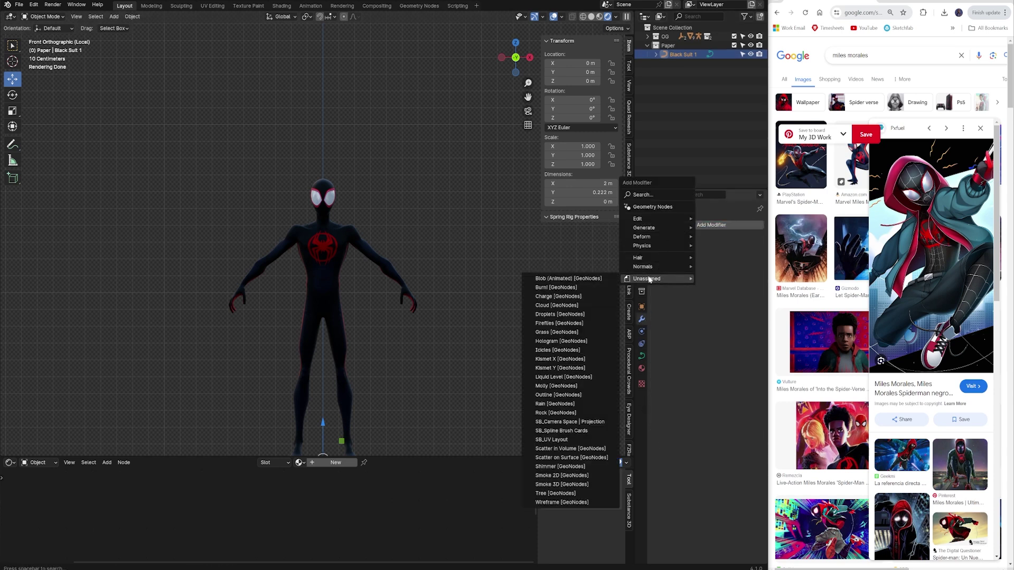
left_click(577, 431)
Zoom to the chest and use Solid shading with the rainbow normal MatCap.
scroll(404, 282, "up", 6)
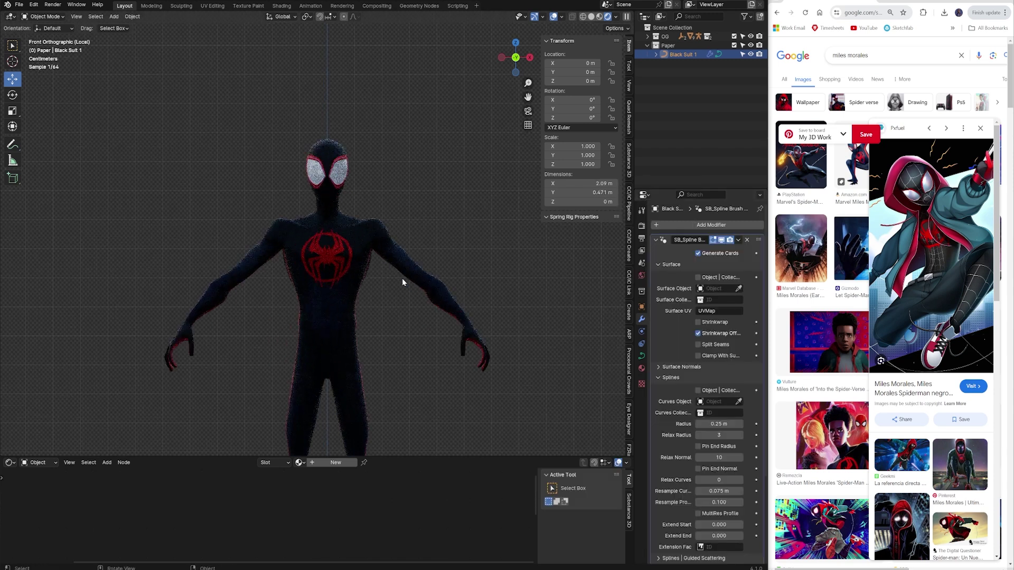
left_click(591, 16)
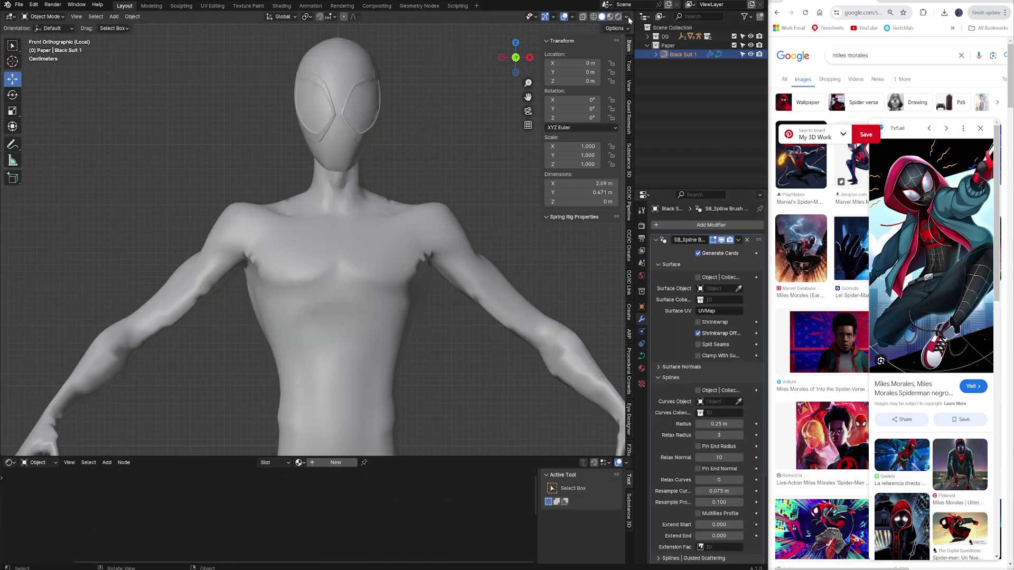
left_click(626, 16)
left_click(618, 59)
left_click(620, 79)
left_click(622, 112)
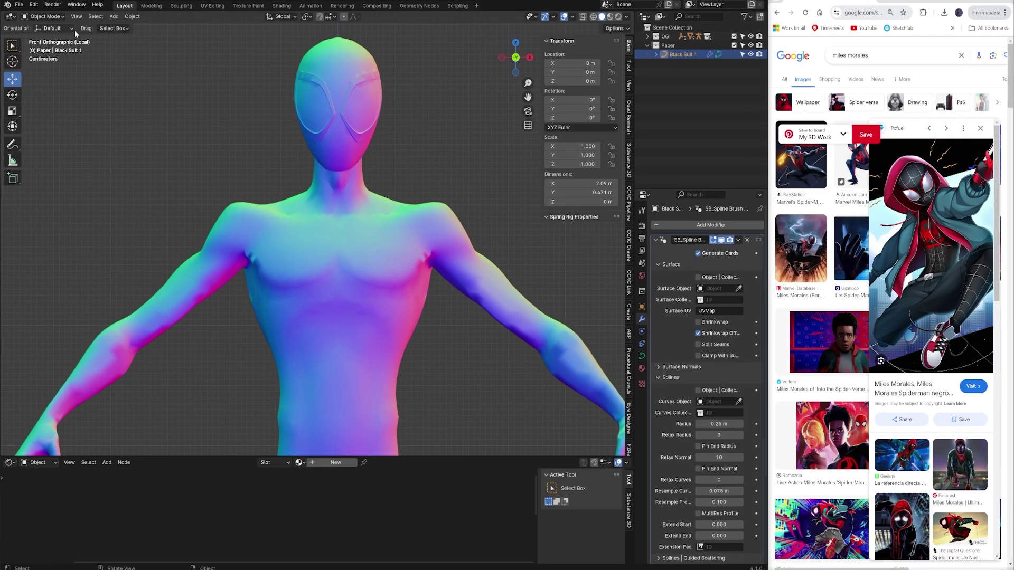
left_click(79, 6)
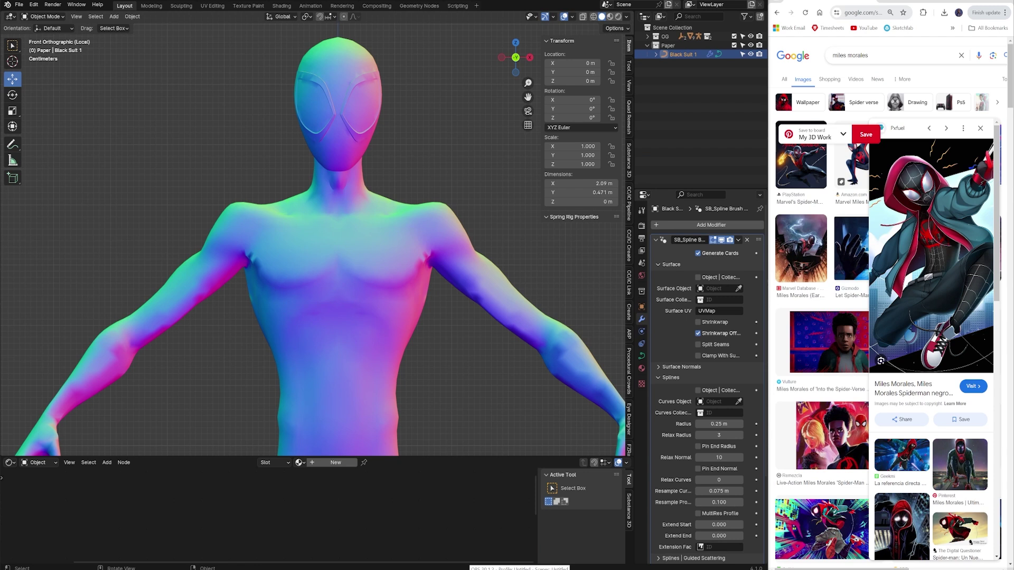
Eyedrop the Miles body as the brush modifier's Surface Object.
left_click(738, 289)
left_click(404, 274)
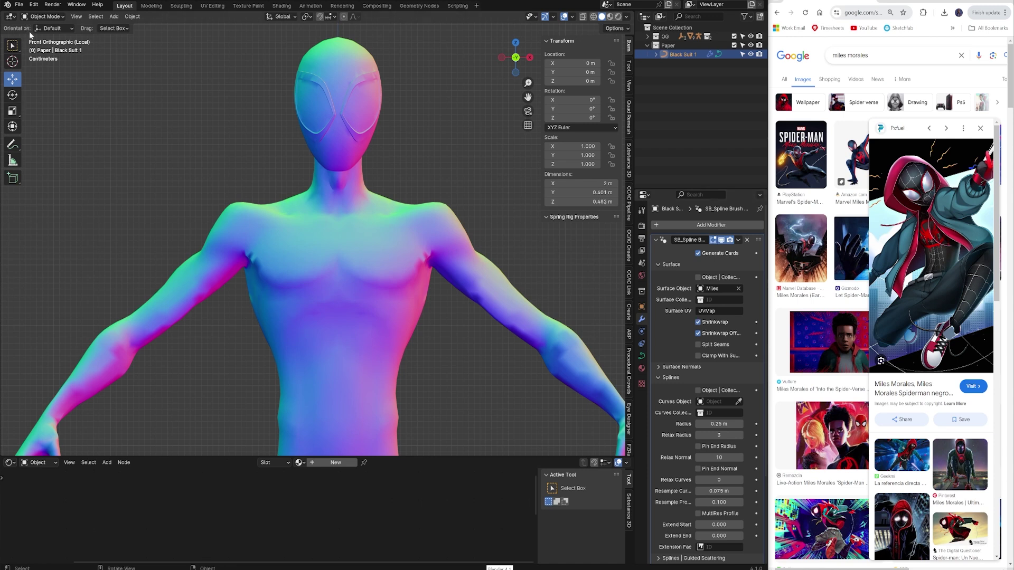
left_click(47, 16)
left_click(47, 27)
left_click(53, 16)
In curve Edit Mode, try Draw Curve strokes on the chest with X-ray, undoing them.
left_click(53, 37)
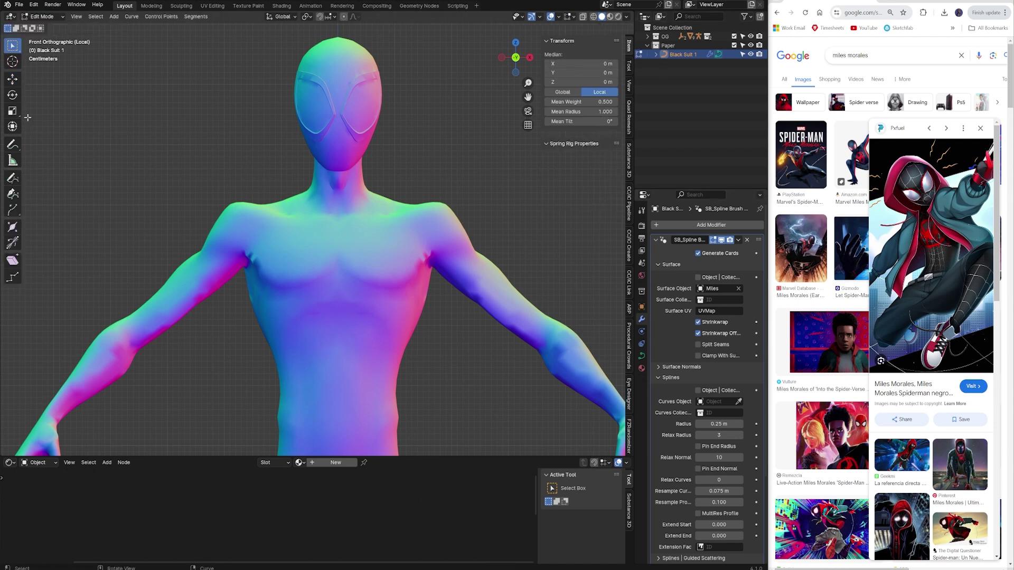
left_click(13, 177)
left_click_drag(311, 270, 335, 329)
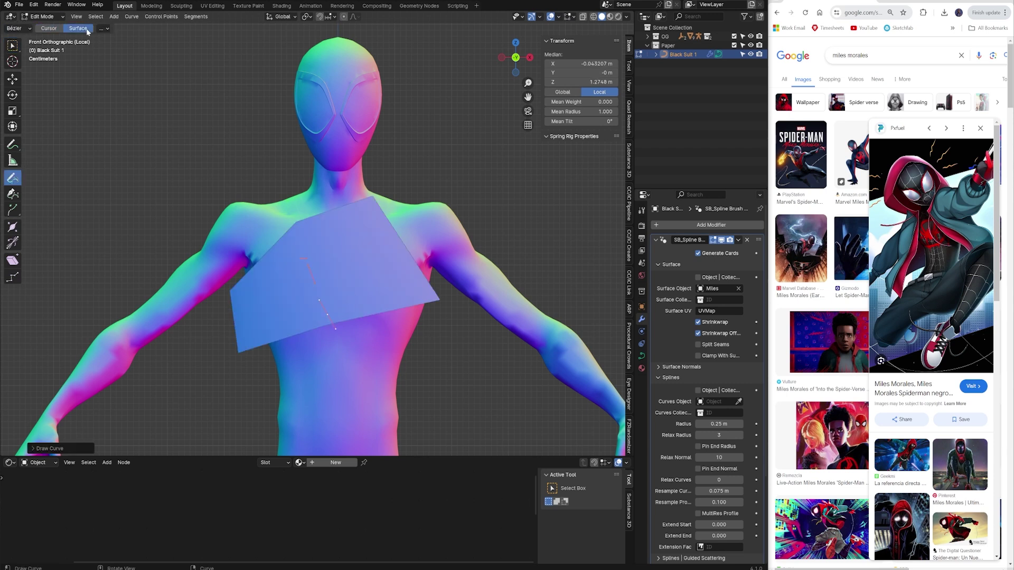
key("ctrl+z")
mouse_move(341, 227)
left_mouse_down()
mouse_move(351, 297)
mouse_move(441, 302)
left_mouse_up()
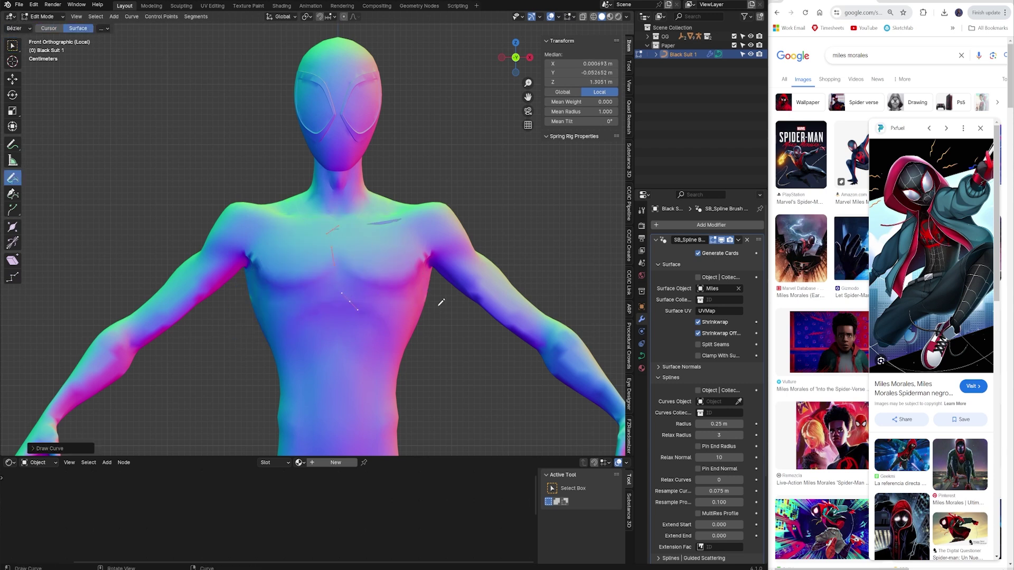
left_click(583, 16)
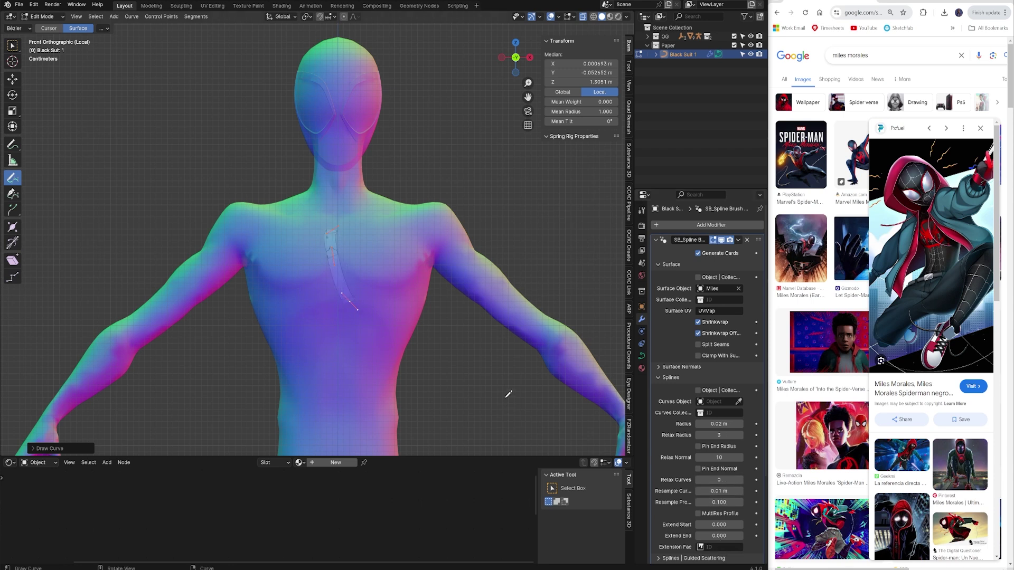
key("ctrl+z")
middle_click_drag(508, 394, 454, 349)
scroll(454, 349, "up", 5)
key("ctrl+z")
key("ctrl+z")
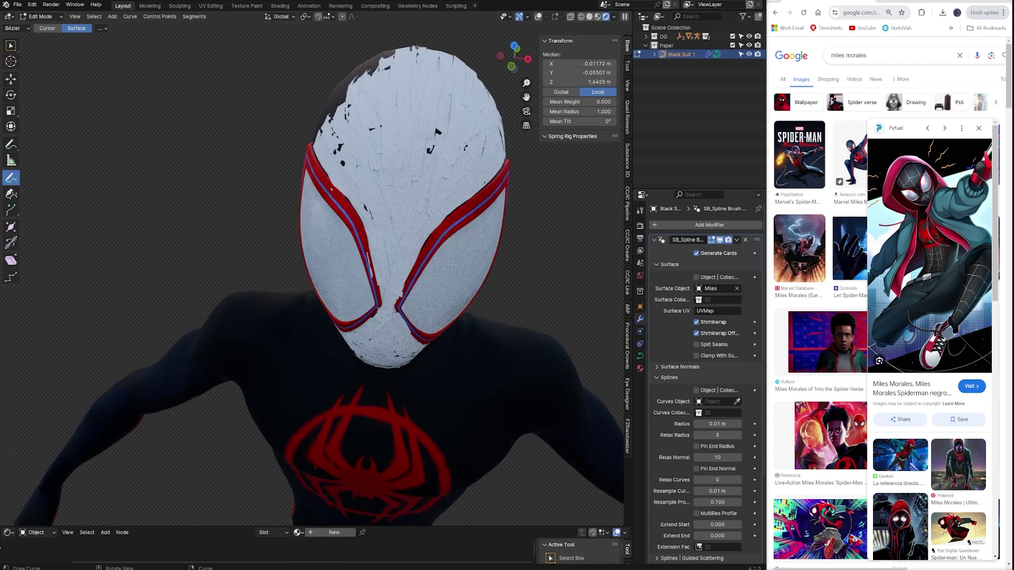
Check the head's paper strips from several angles and remove a stray strip above it.
key("ctrl+z")
key("ctrl+z")
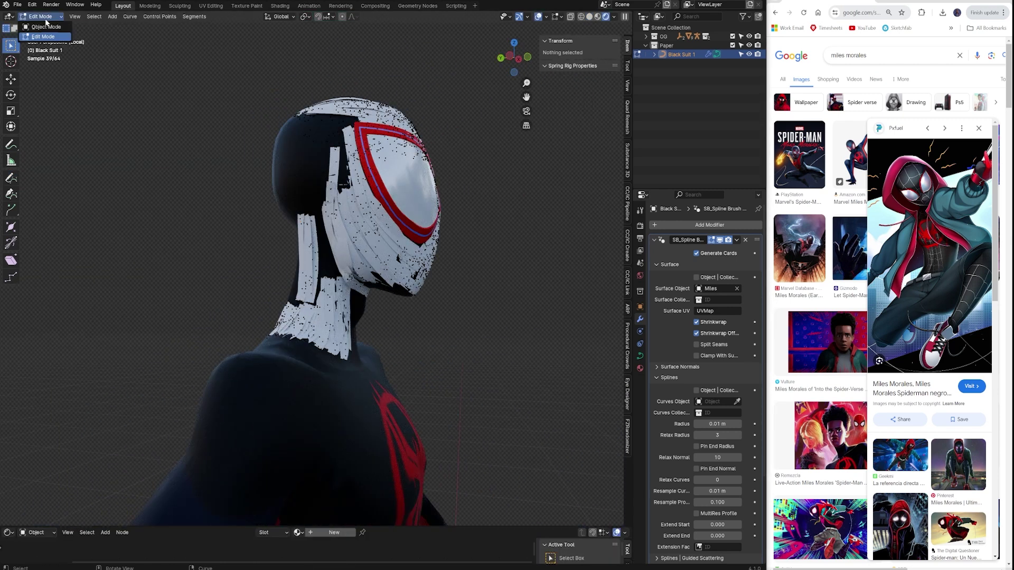
key("ctrl+shift+z")
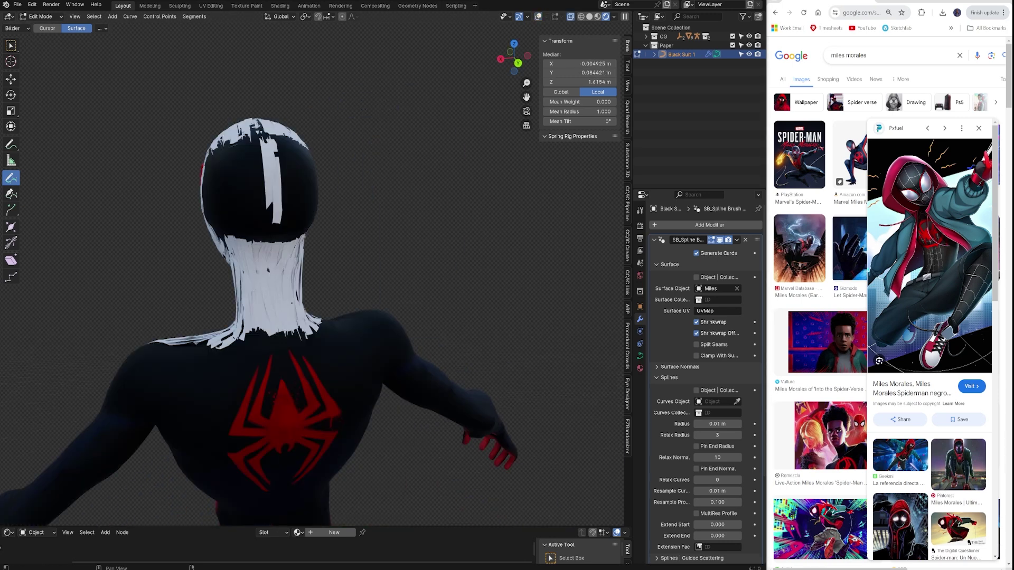
key("ctrl+shift+z")
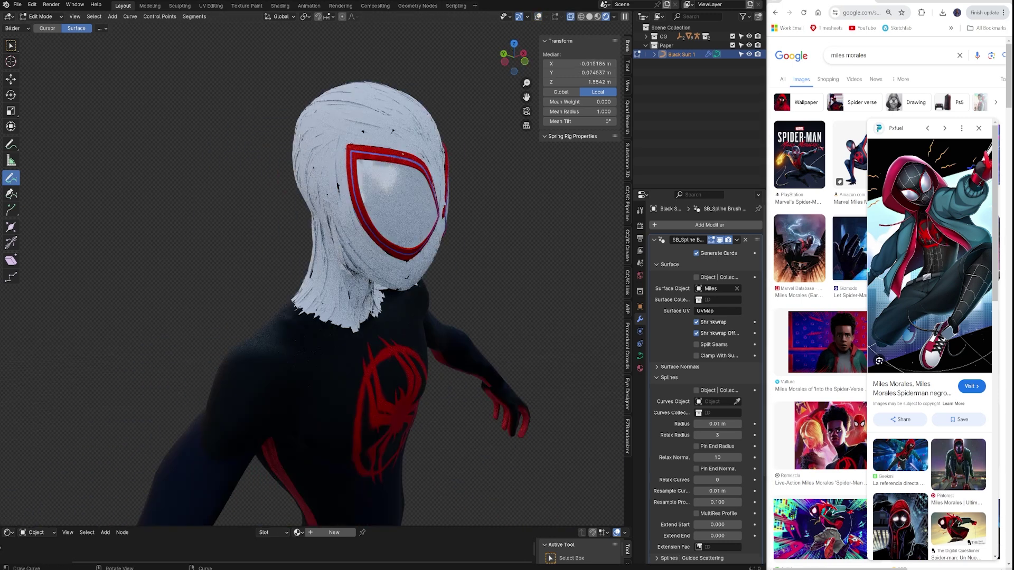
key("ctrl+shift+z")
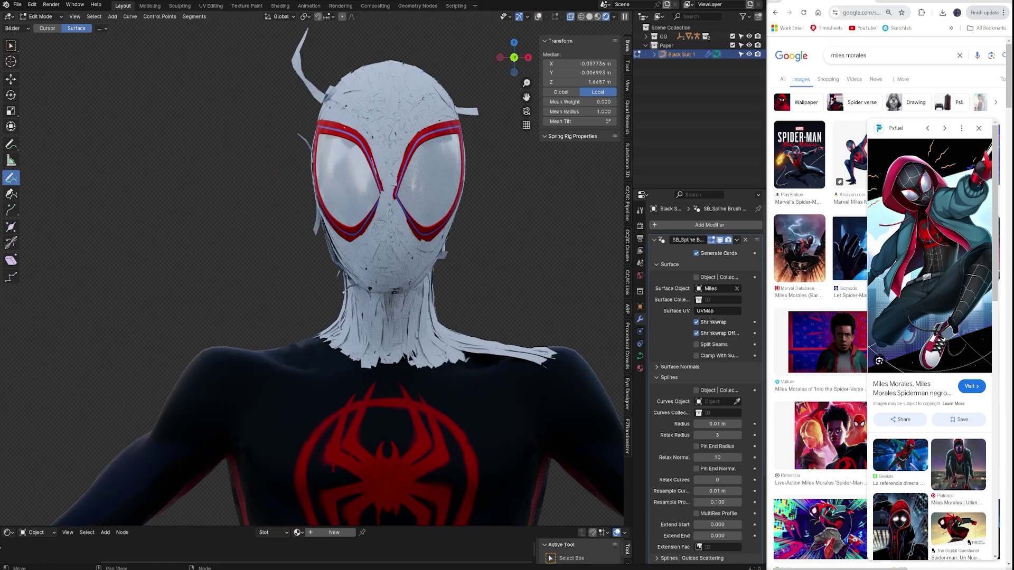
key("ctrl+shift+z")
Cover the chest and torso with paper strips.
key("ctrl+shift+z")
key("ctrl+shift+z")
key("ctrl+shift+z")
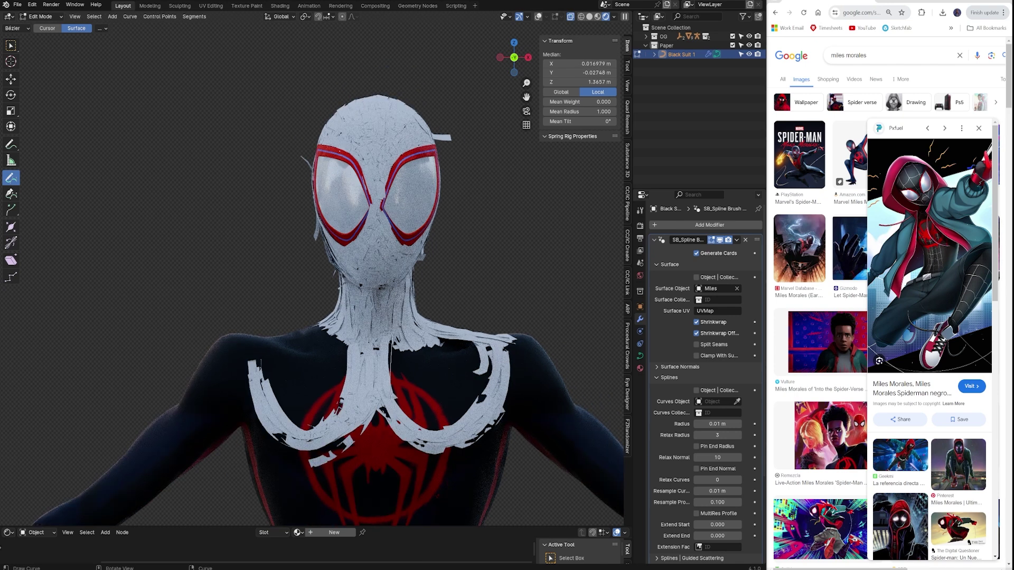
key("ctrl+shift+z")
key("ctrl+shift+z")
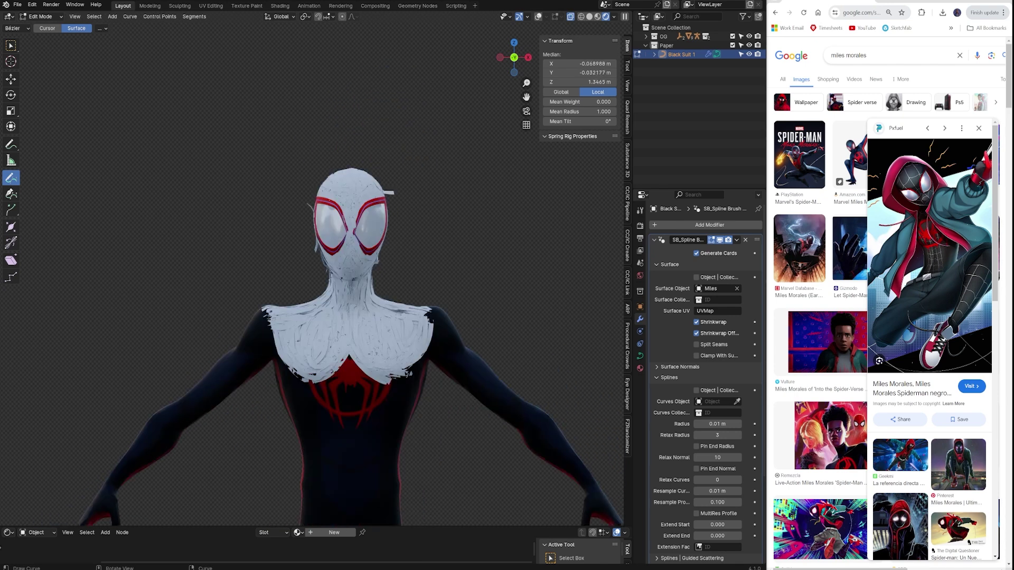
key("ctrl+shift+z")
key("ctrl+shift+z")
key("ctrl+shift+z")
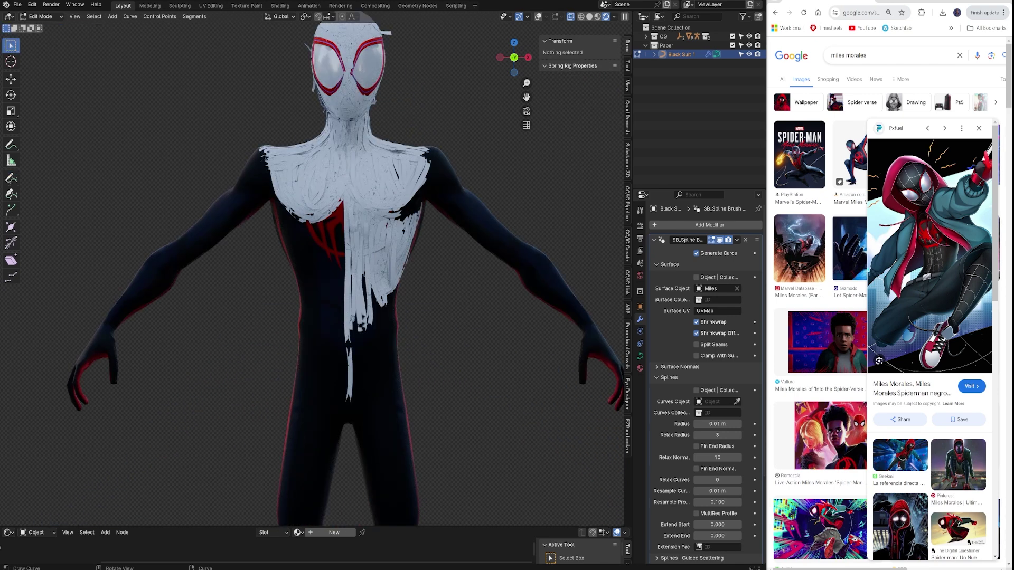
key("ctrl+shift+z")
key("ctrl+shift+z")
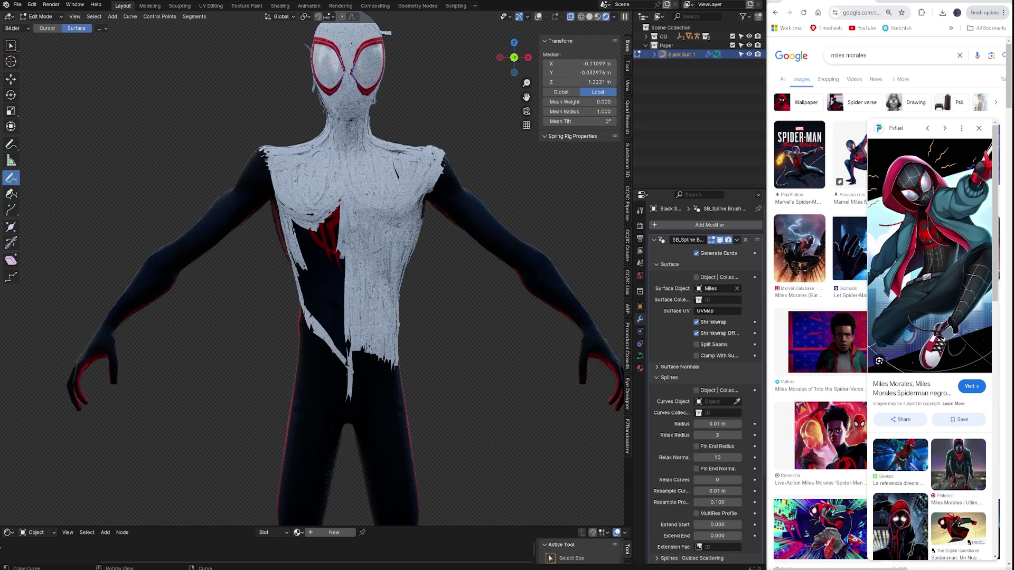
key("ctrl+shift+z")
key("ctrl+shift+z")
scroll(317, 264, "down", 2)
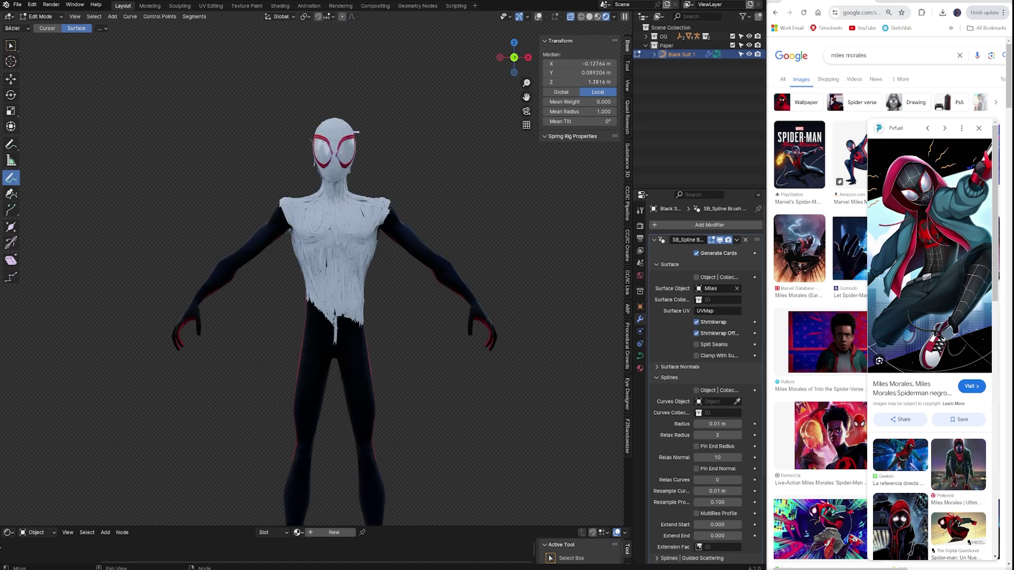
Show the shorts, extend strips down the body and remove the stray strip by the left foot.
key("ctrl+shift+z")
scroll(881, 317, "down", 1)
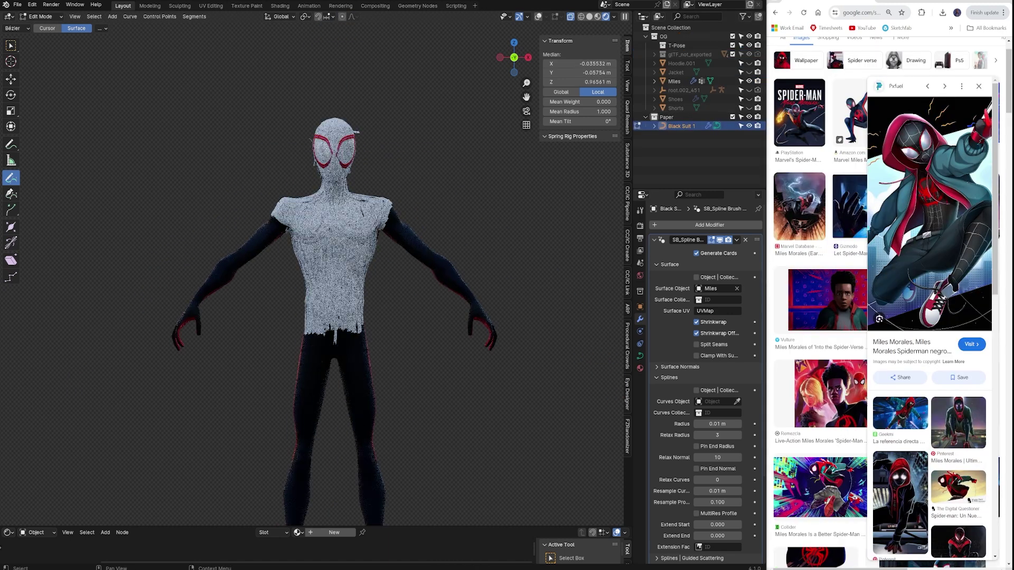
left_click(748, 108)
key("ctrl+shift+z")
key("KP_1")
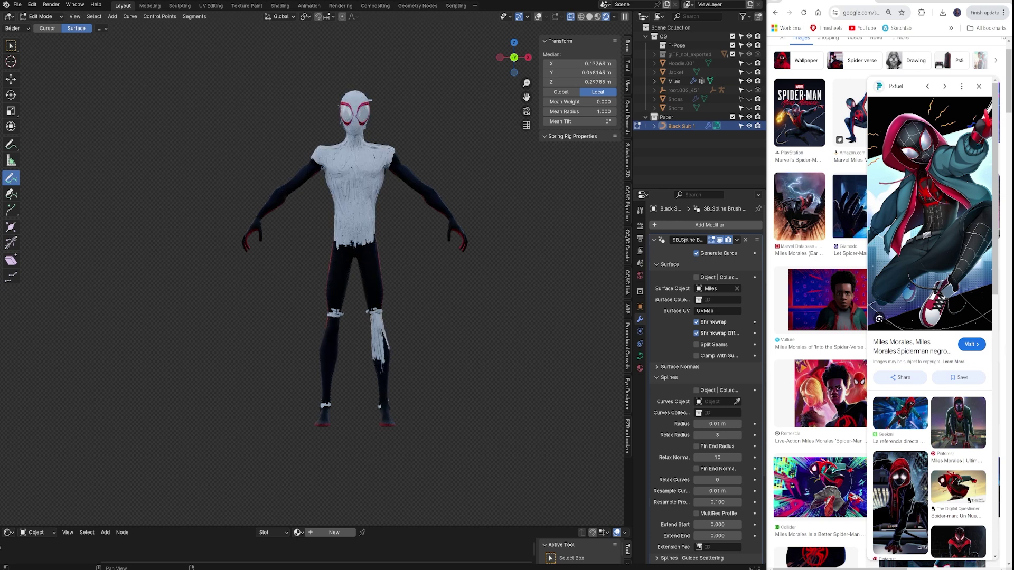
key("ctrl+shift+z")
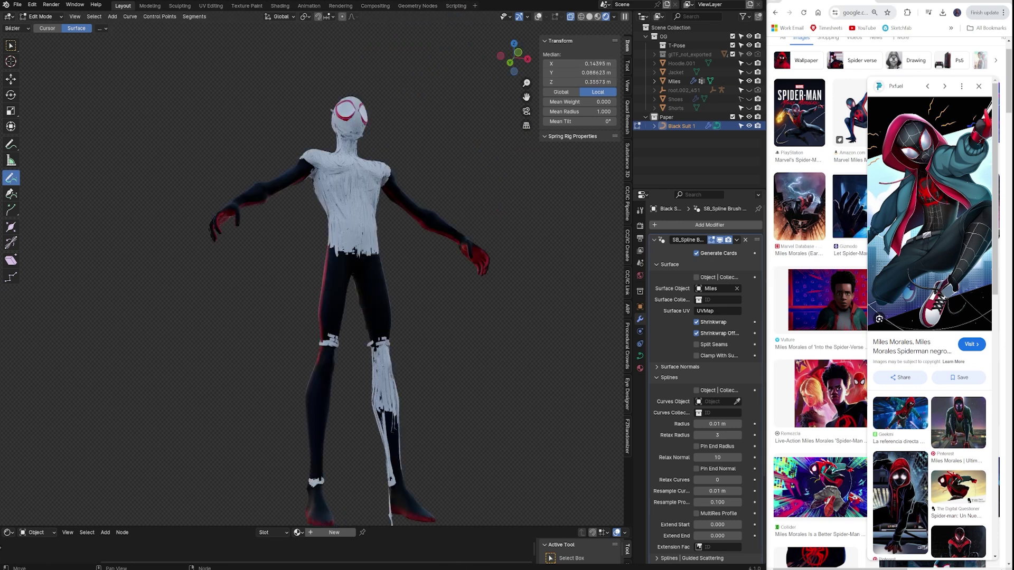
key("ctrl+shift+z")
left_click(10, 178)
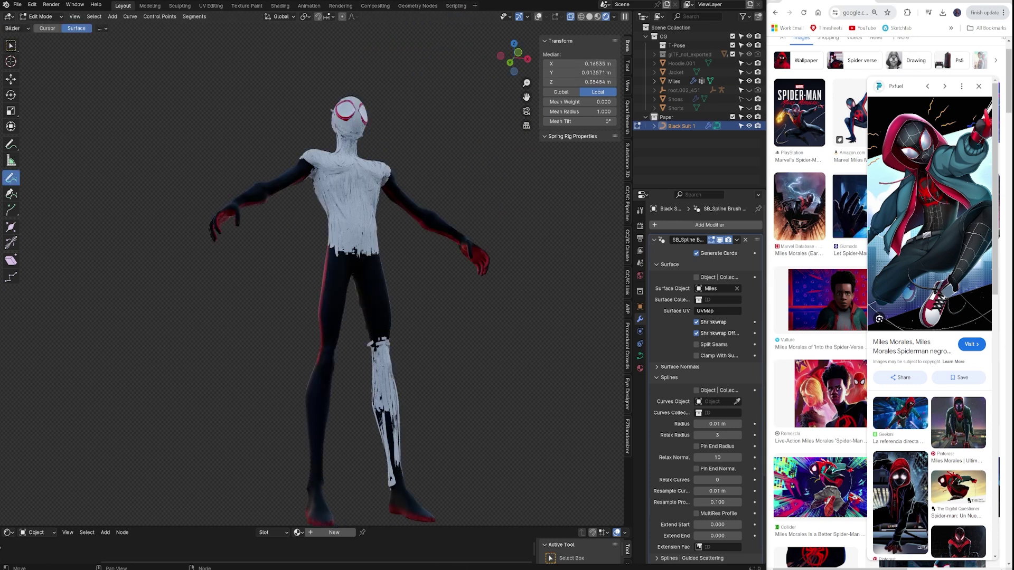
key("ctrl+shift+z")
key("KP_1")
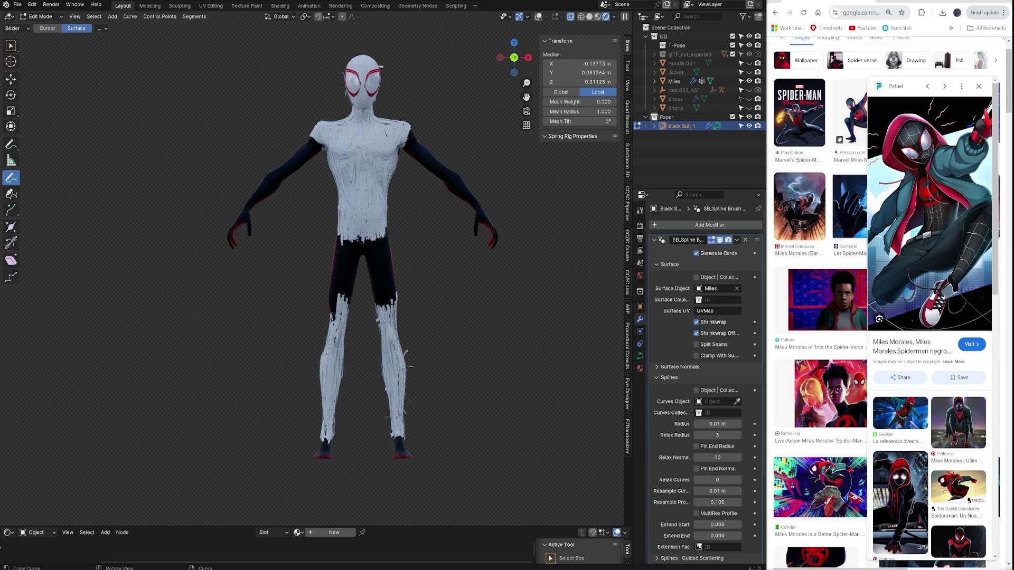
Cover the red hand and fingers with strips, then return to Object Mode in front view.
key("ctrl+shift+z")
key("ctrl+shift+z")
key("ctrl+shift+z")
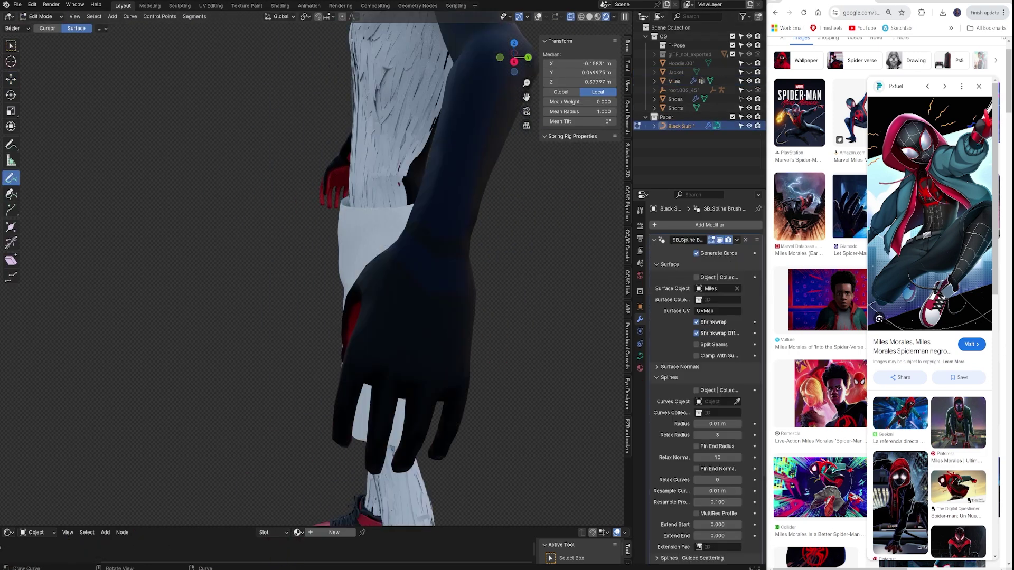
key("ctrl+shift+z")
key("ctrl+shift+z")
key("ctrl+shift+z")
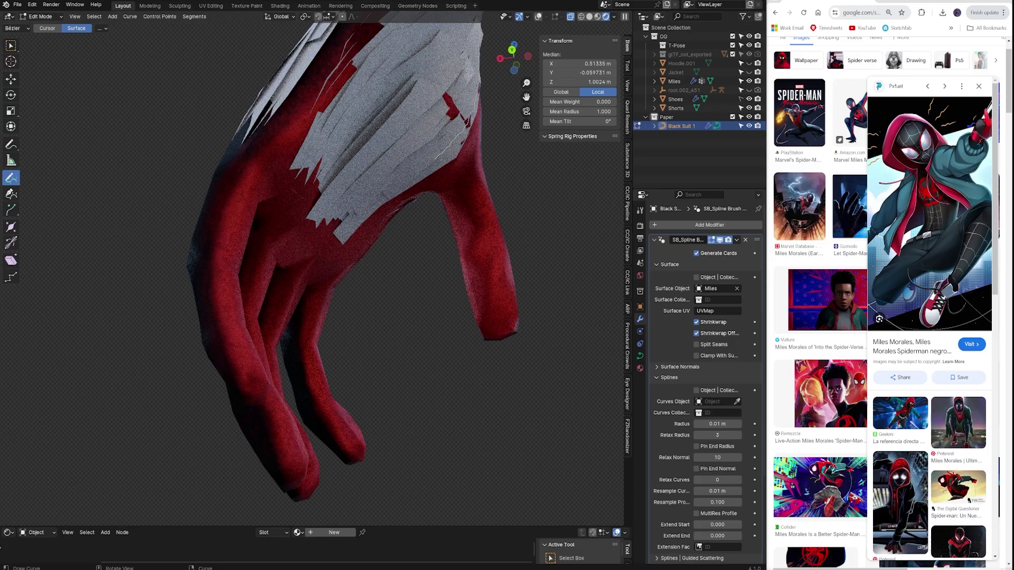
key("ctrl+shift+z")
key("ctrl+shift+z")
key("ctrl+shift+z")
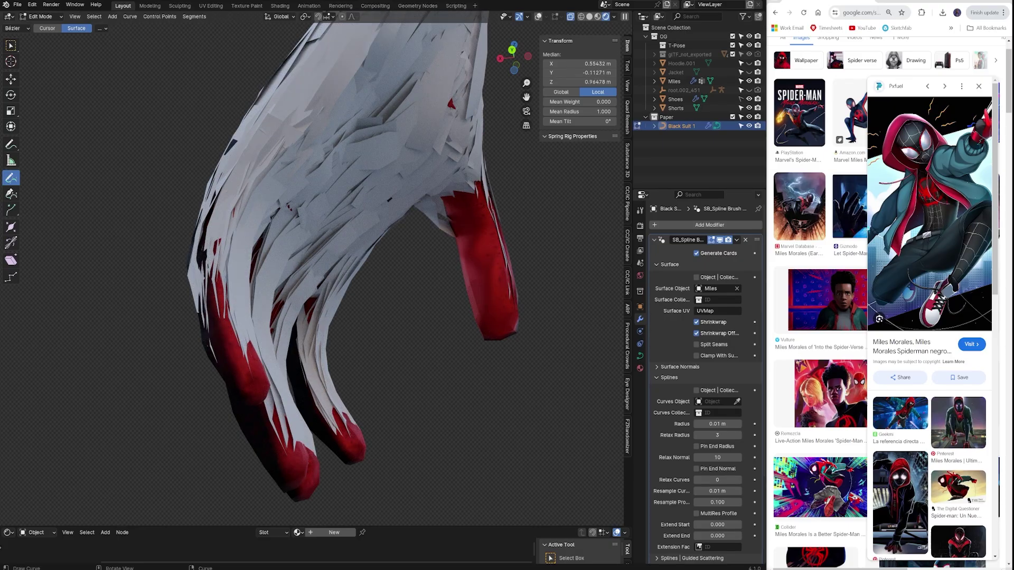
key("ctrl+shift+z")
key("ctrl+shift+z")
key("ctrl+shift+z")
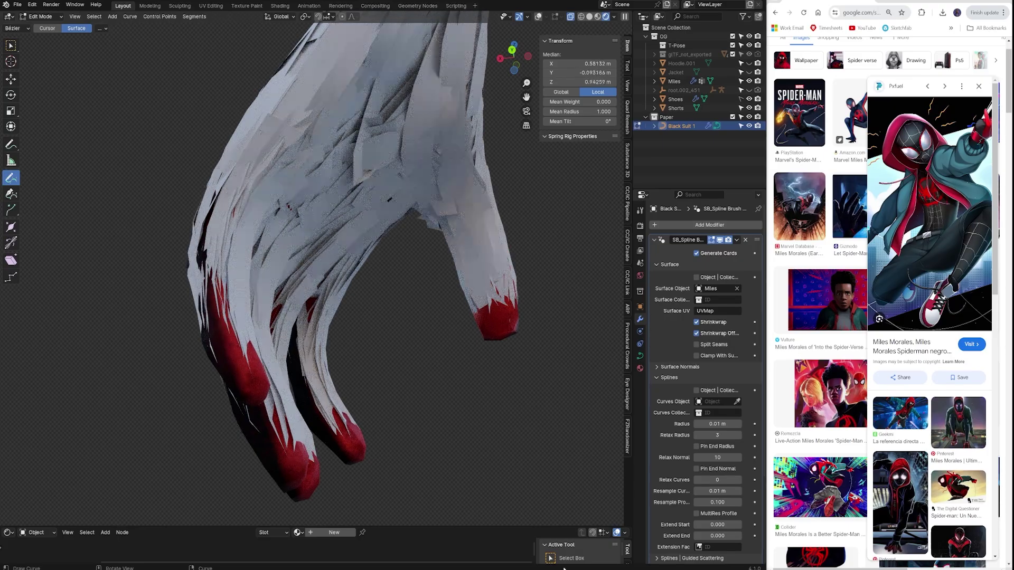
key("ctrl+shift+z")
key("ctrl+shift+z")
key("ctrl+shift+z")
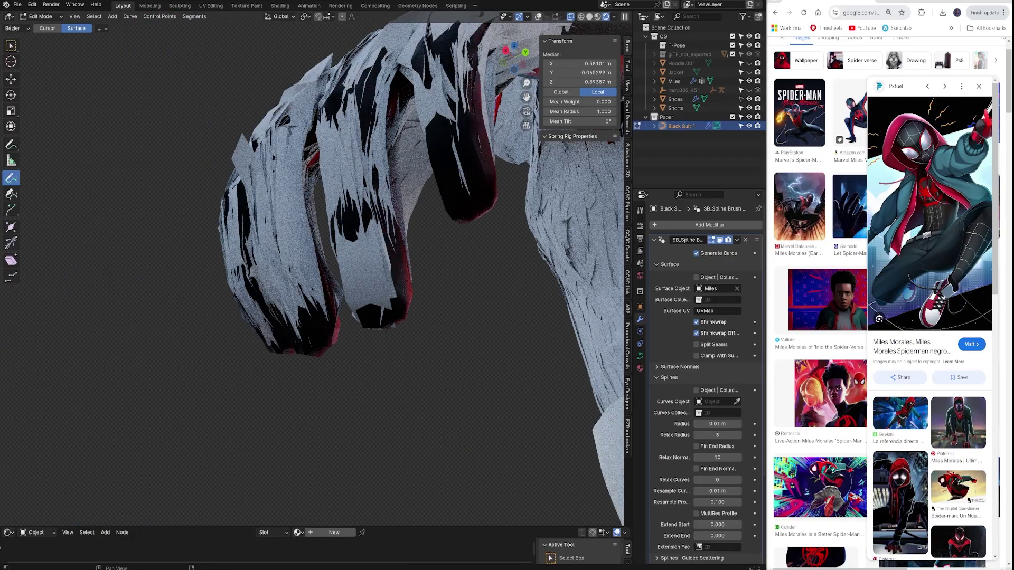
key("ctrl+shift+z")
key("Tab")
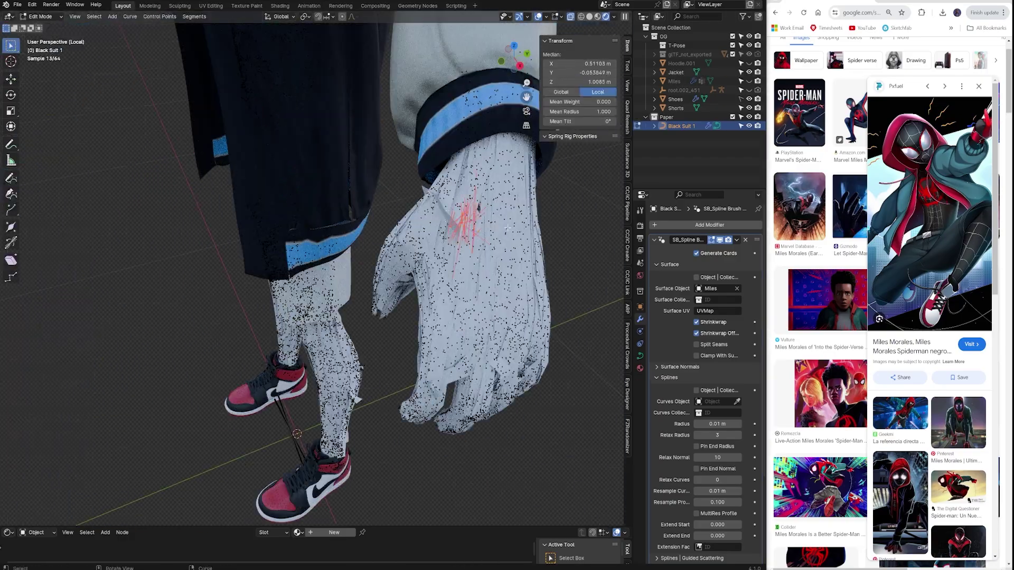
key("KP_1")
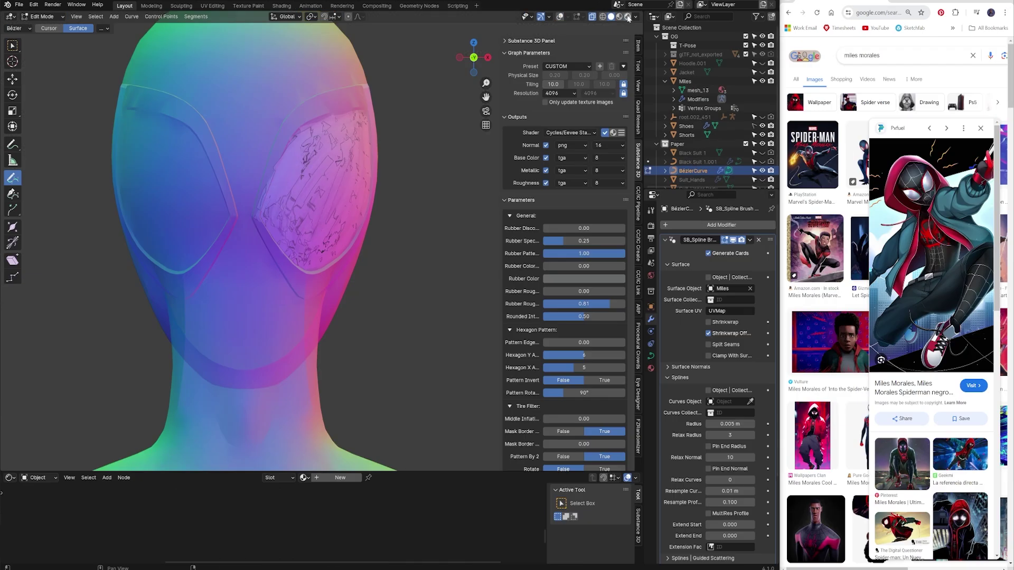
Preview the paper model with its materials in Material Preview shading.
left_click(628, 16)
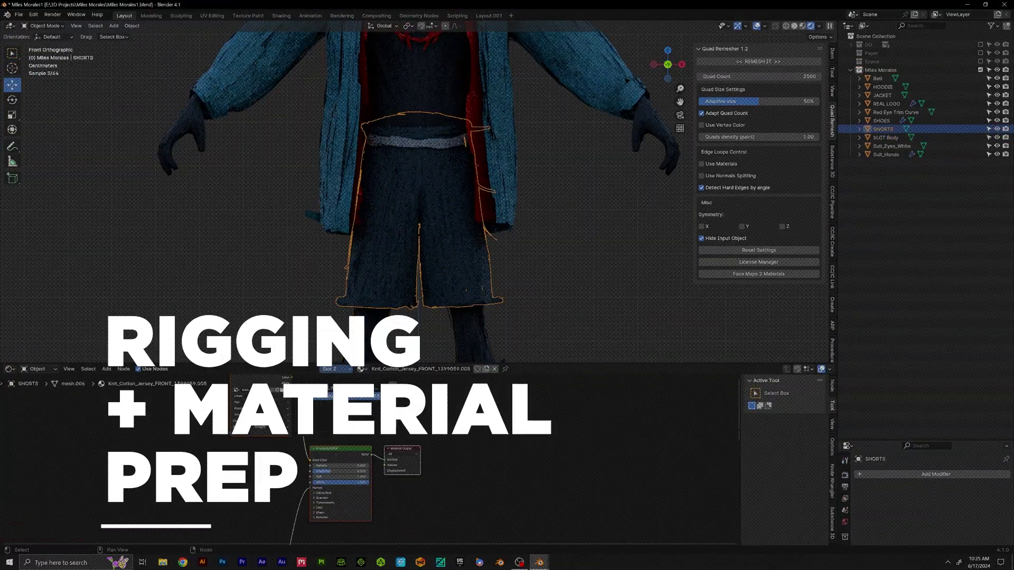
UV-unwrap the REAL LOGO object.
left_click(525, 225)
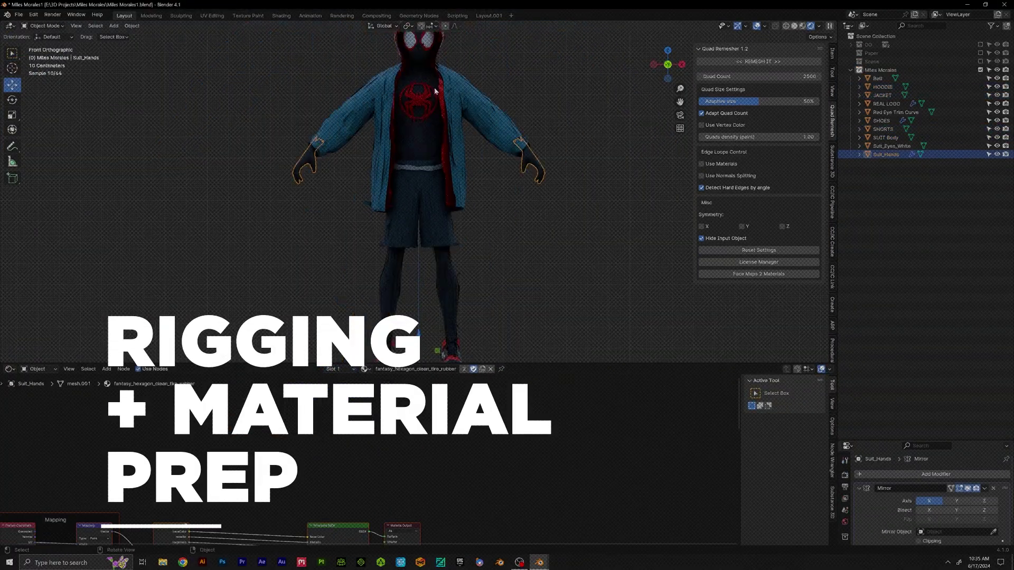
left_click(423, 93)
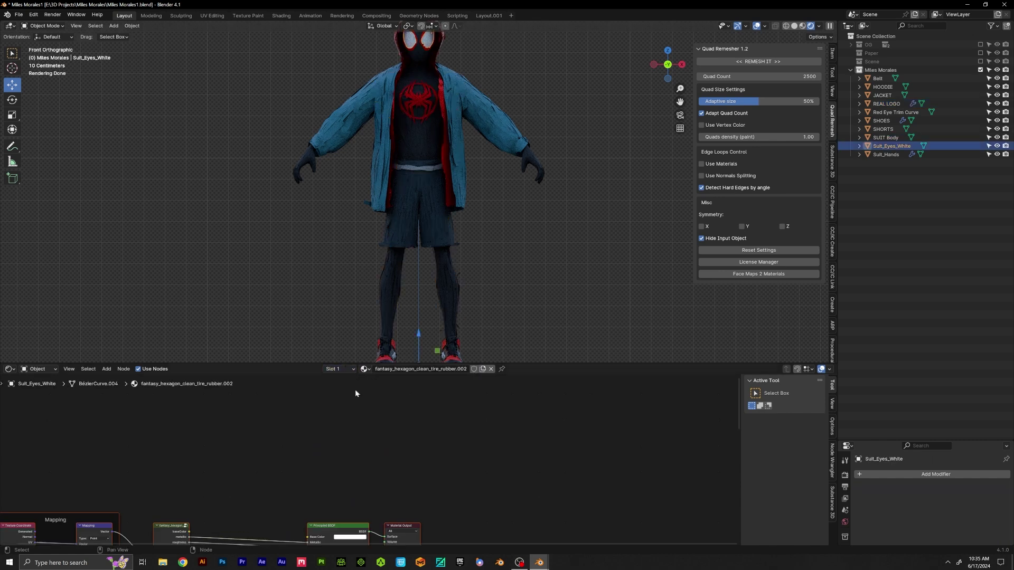
left_click(409, 43)
key("Tab")
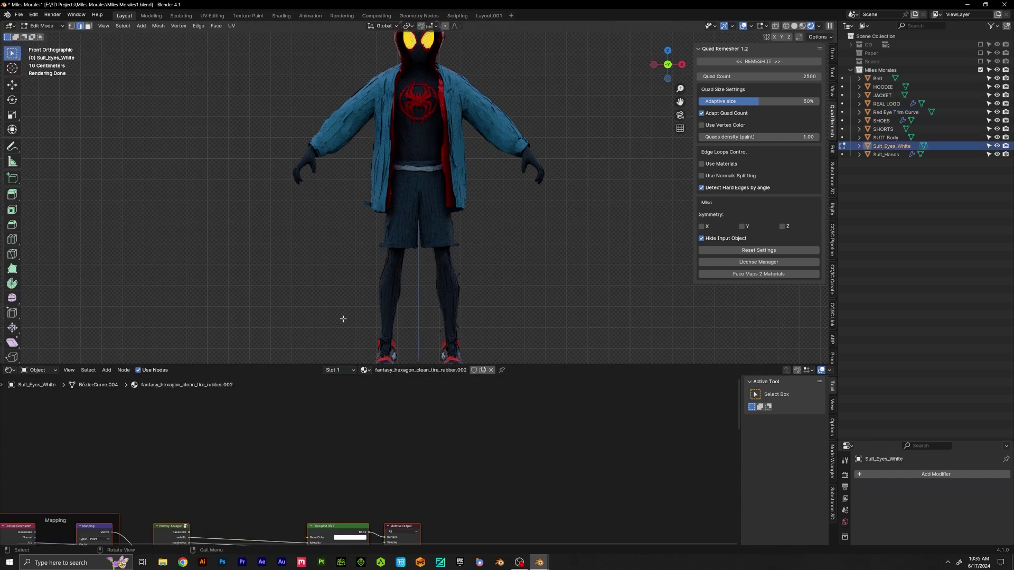
left_click(233, 26)
key("Tab")
left_click(418, 101)
key("Tab")
left_click(230, 26)
left_click(248, 35)
key("Tab")
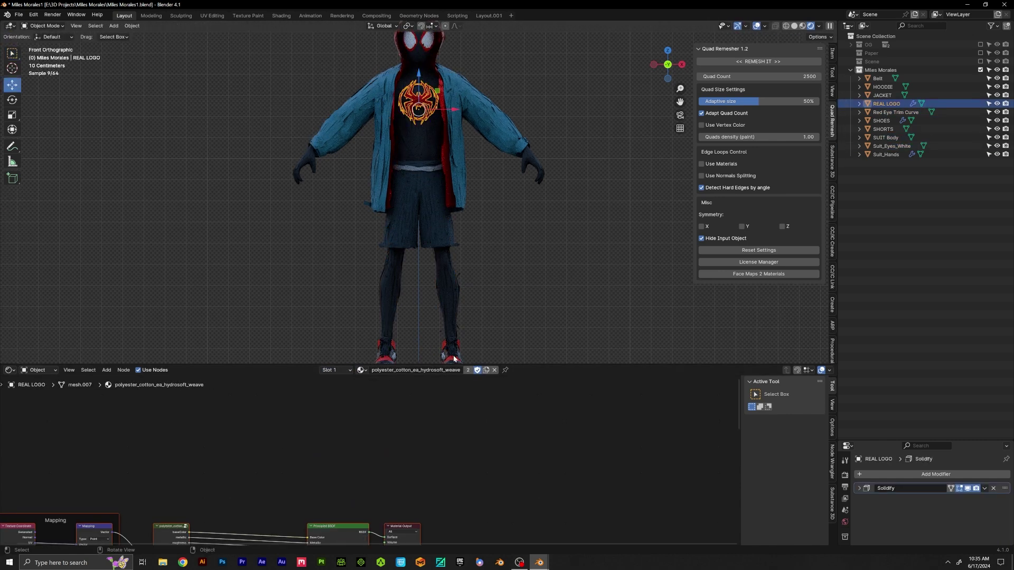
UV-unwrap the SHORTS and Jacket Details objects.
left_click(418, 211)
key("Tab")
left_click(231, 26)
left_click(248, 35)
key("Tab")
left_click(871, 53)
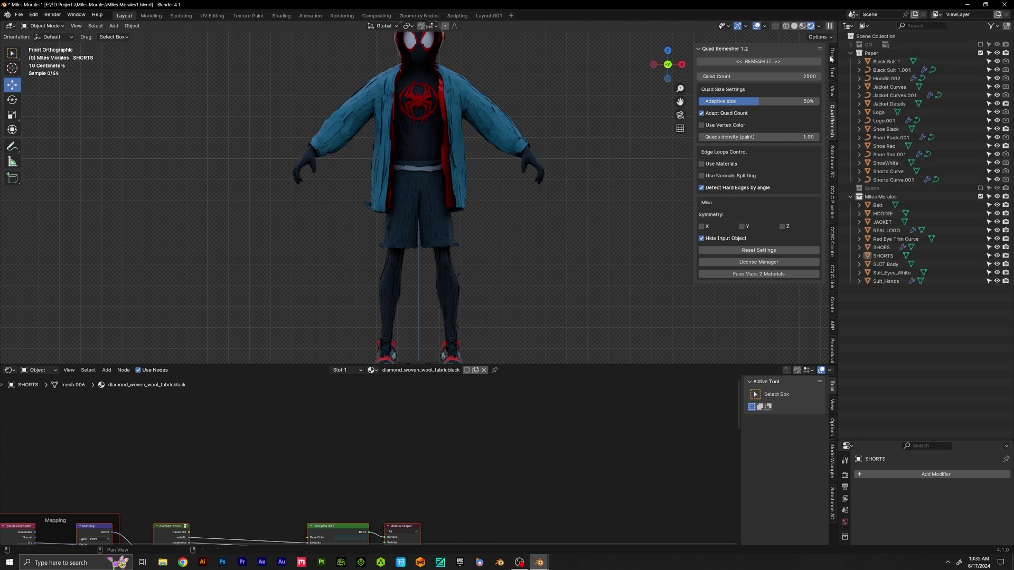
scroll(508, 221, "up", 3)
left_click(499, 217)
key("Tab")
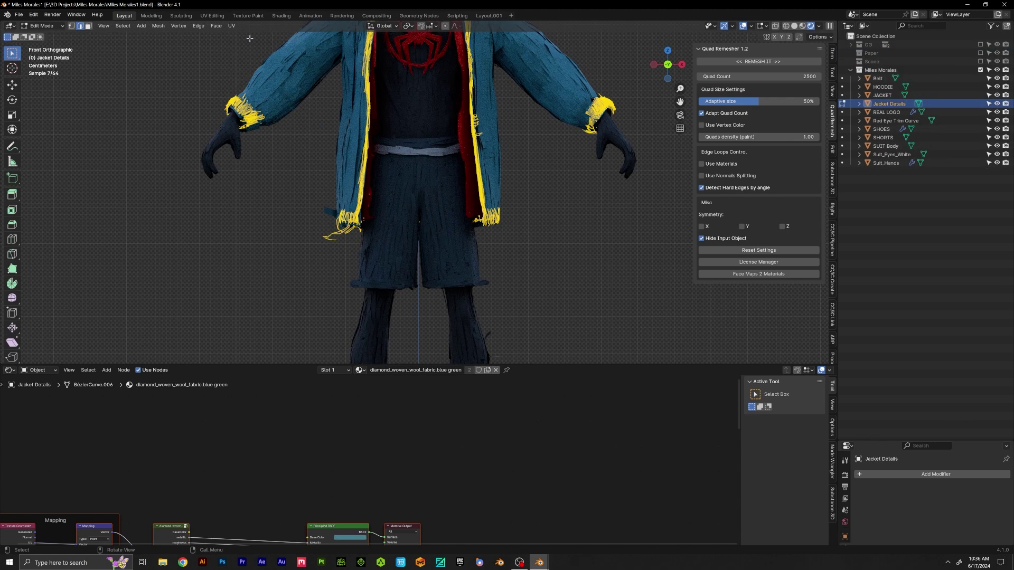
left_click(231, 26)
left_click(248, 35)
key("Tab")
Join Jacket Details into JACKET with Ctrl+J and rename the result Jacket.001.
left_click(574, 263)
left_click(602, 111)
key("ctrl+j")
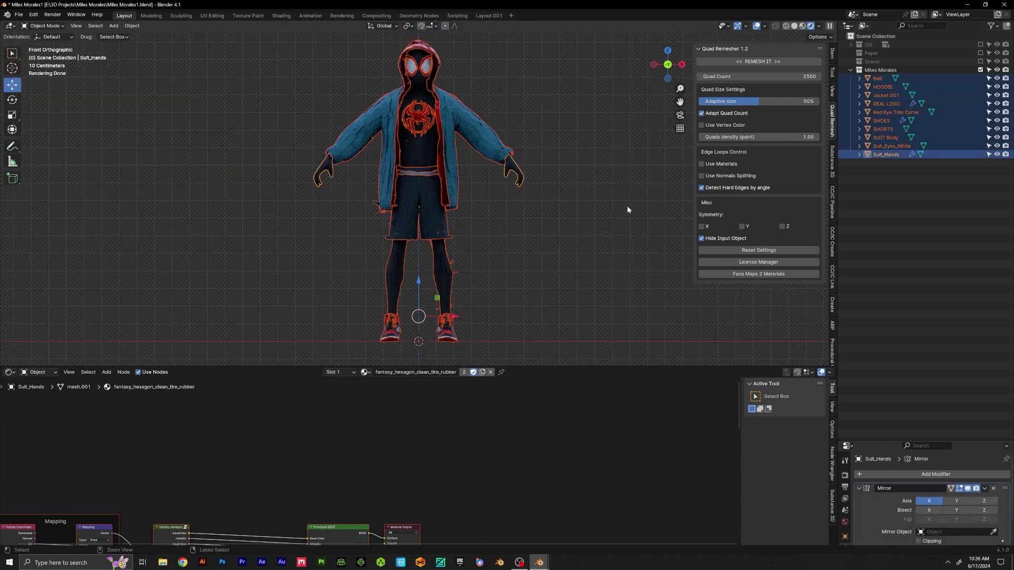
left_click(626, 205)
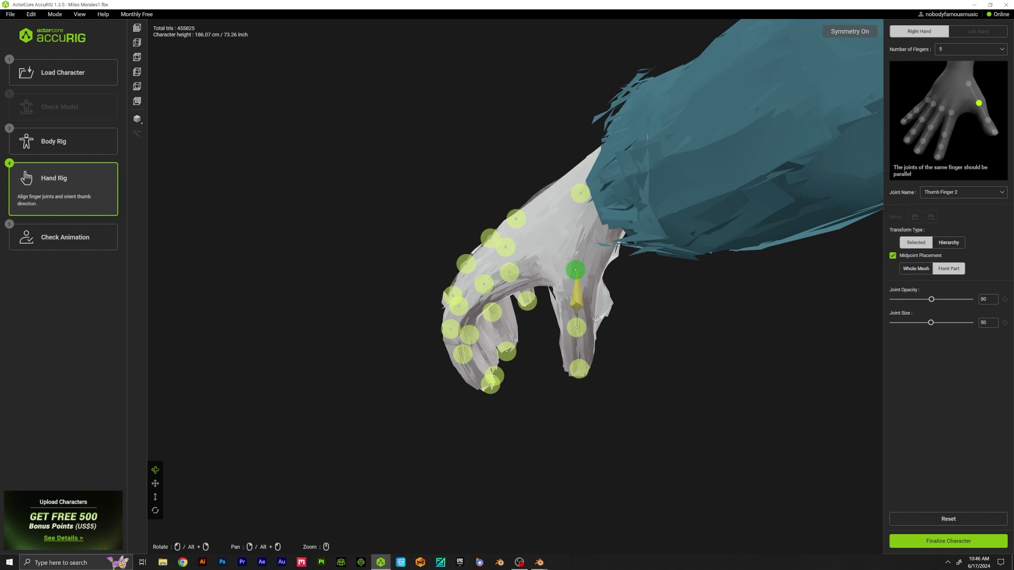
Finalize the AccuRig character to preview its rig animation.
left_click(968, 539)
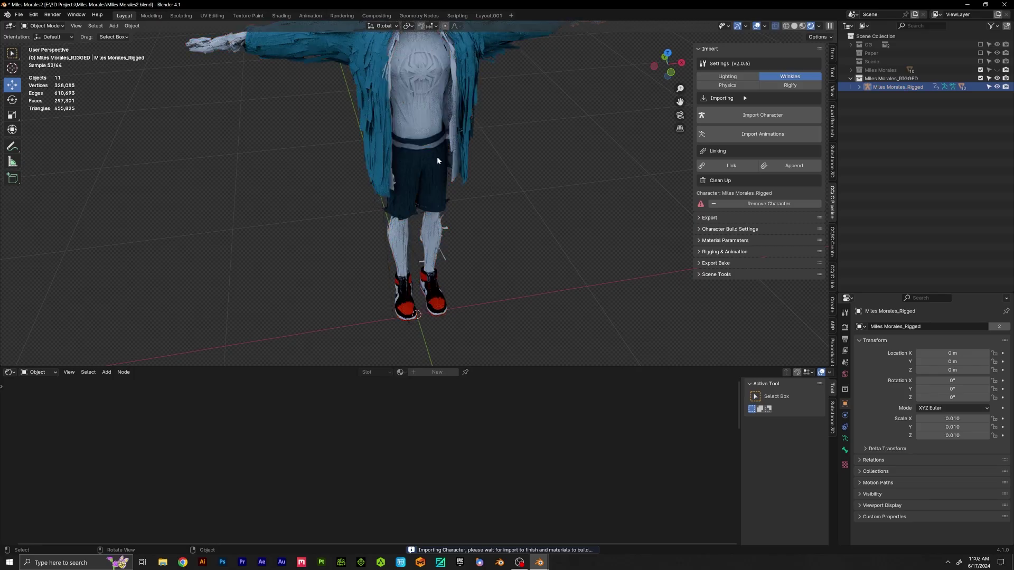
Deselect the imported character and generate its Rigify rig.
key("ctrl+KP_1")
key("grave")
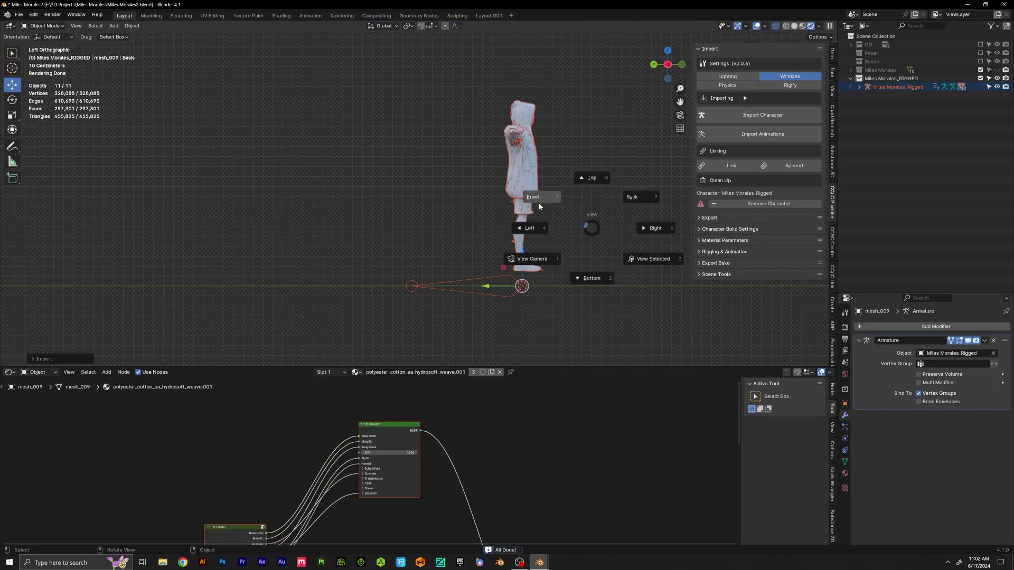
scroll(589, 211, "up", 2)
key("alt+a")
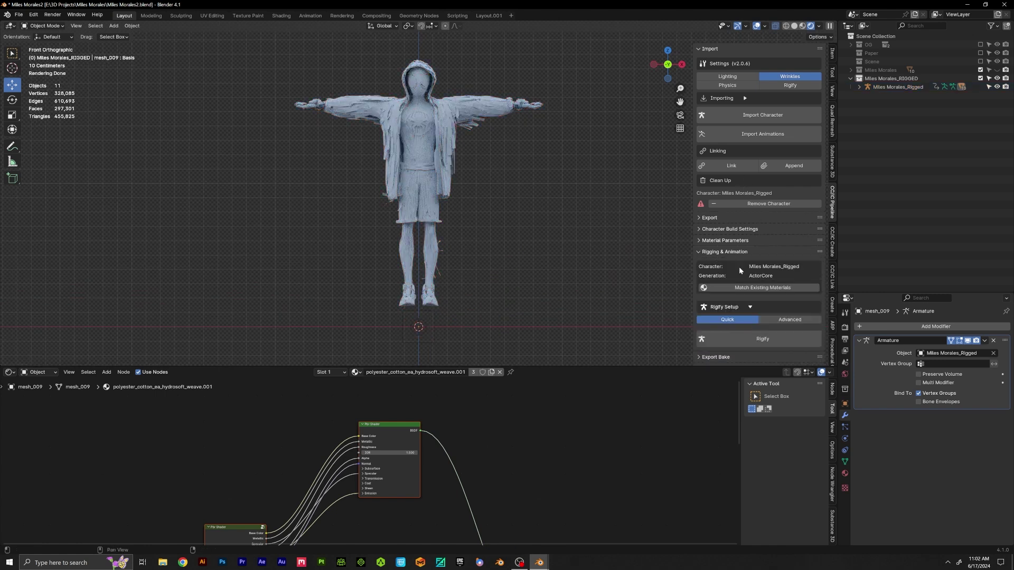
left_click(770, 340)
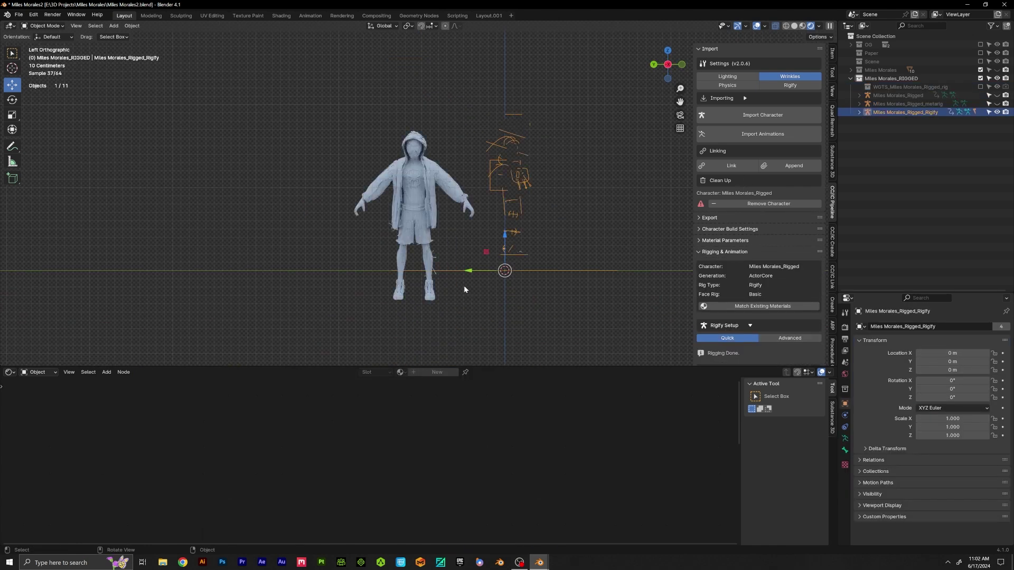
Switch the rig to Pose Mode and rotate the hand_ik.L control.
key("KP_1")
scroll(498, 257, "up", 4)
left_click(47, 54)
key("grave")
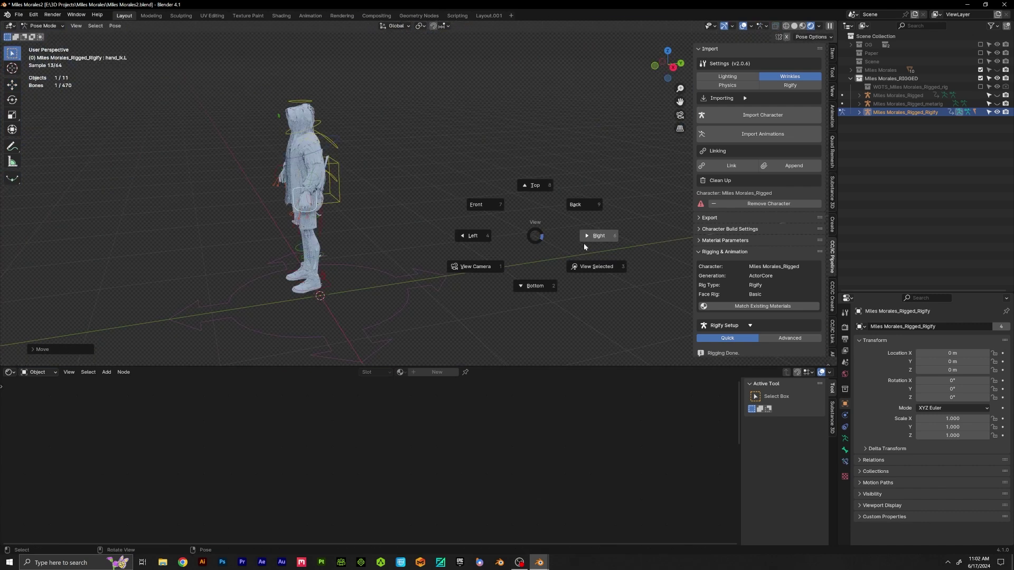
left_click(597, 233)
key("r")
middle_click_drag(217, 167, 279, 193)
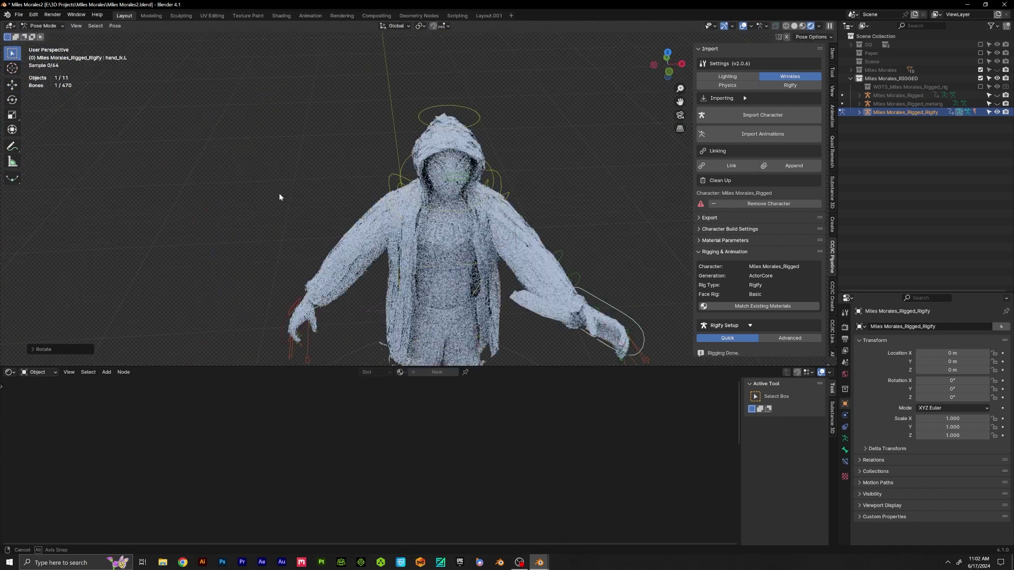
key("KP_7")
left_click(502, 205)
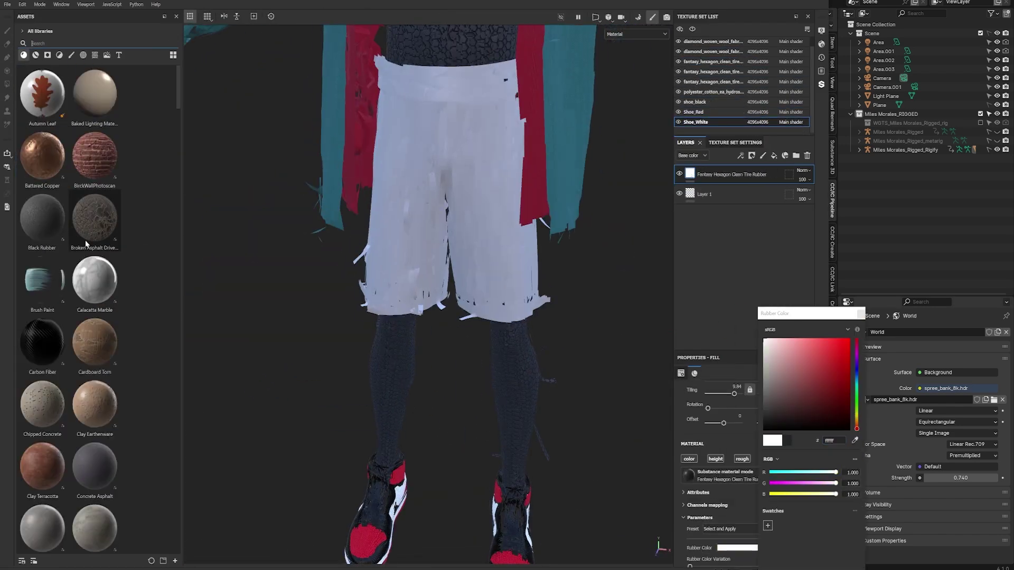
Scroll down through the Substance 3D Painter workspace while texturing the character.
scroll(95, 311, "down", 3)
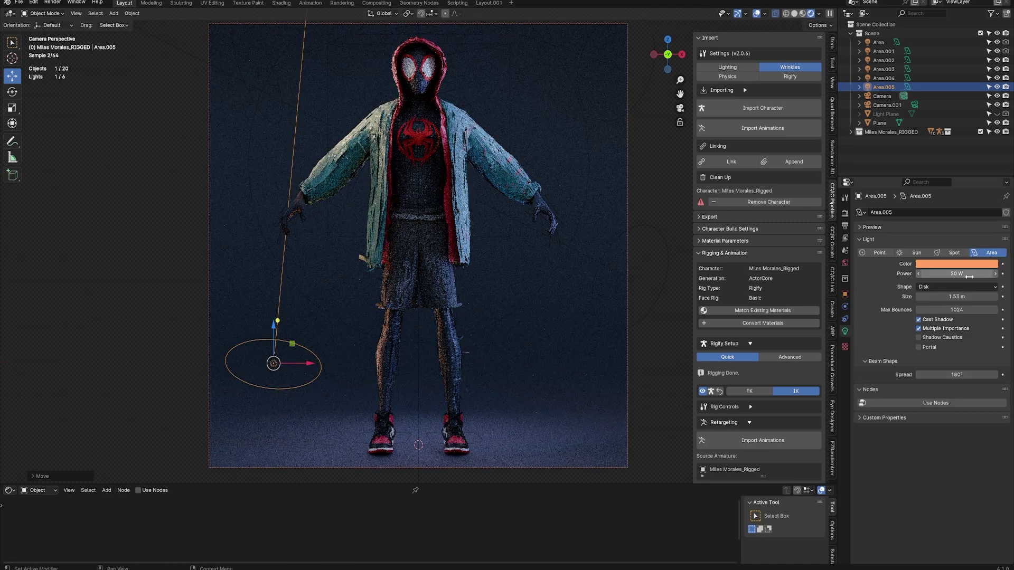
Select Camera.001 and look through the close-up camera.
left_click(887, 105)
key("ctrl+KP_0")
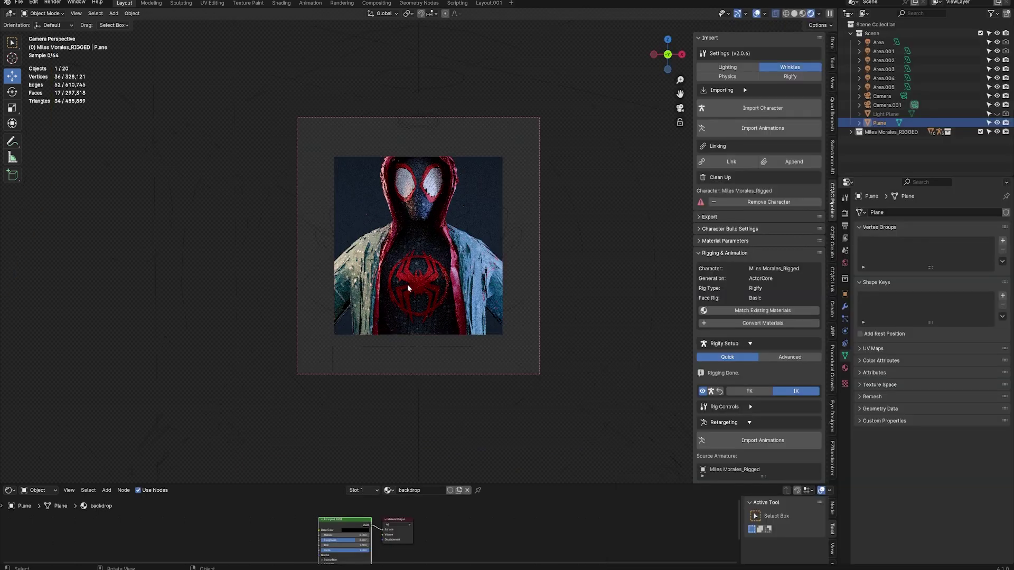
Select the scene camera and left hand control, then move the hips along Y for the dive.
left_click(904, 96)
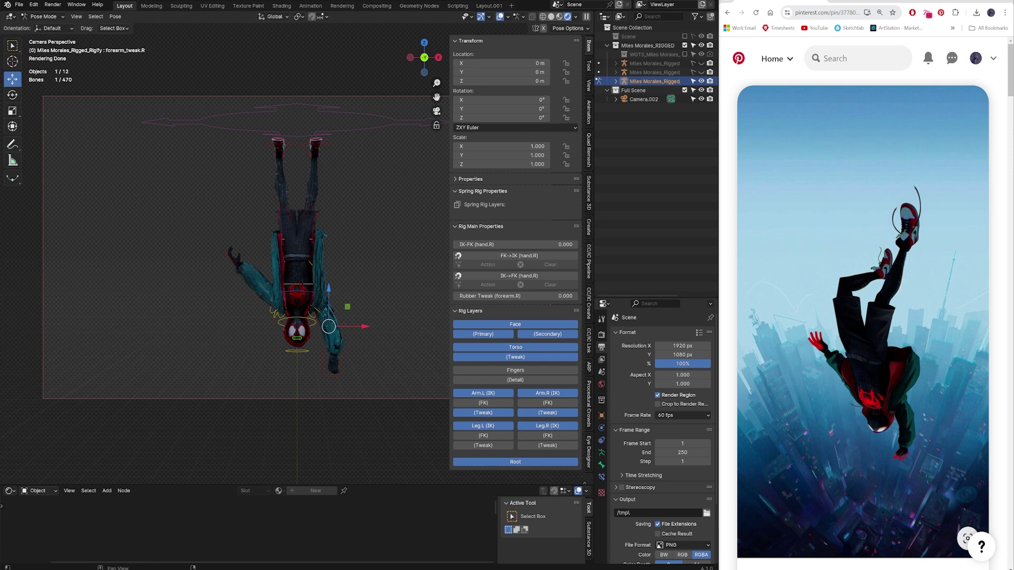
left_click(236, 263)
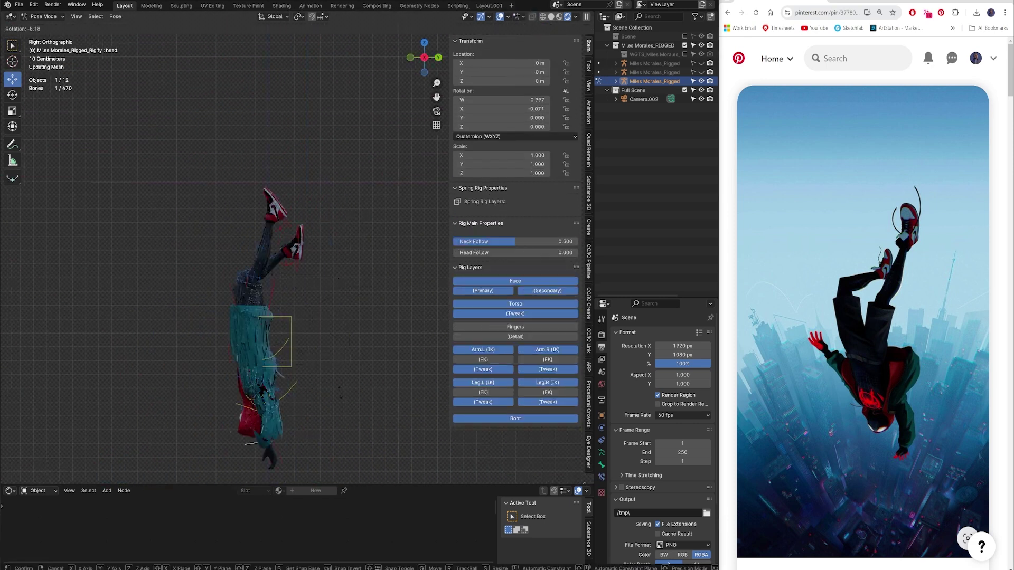
key("g")
key("y")
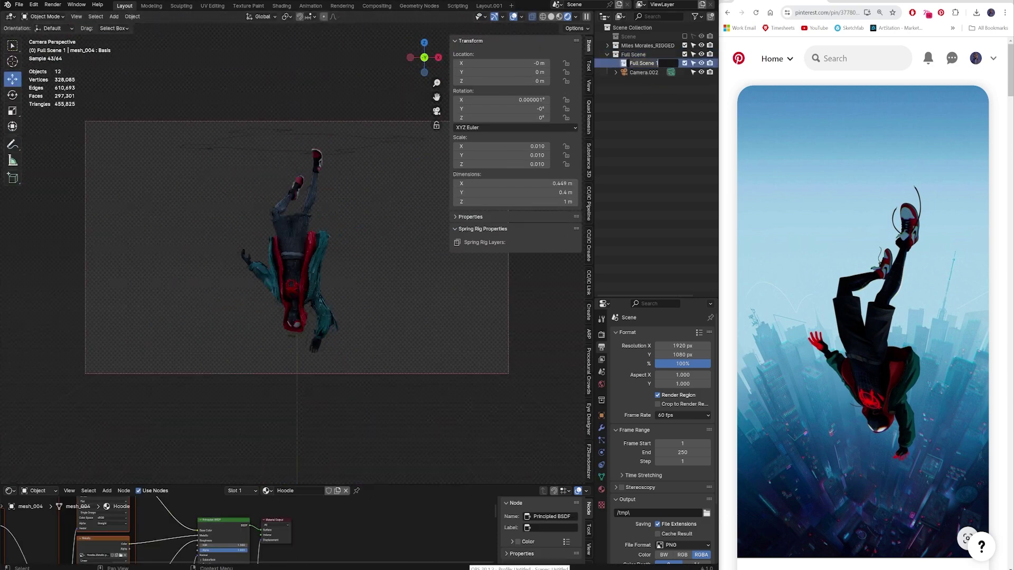
Bring up the Add menu and view the falling Spider-Man reference pin enlarged.
key("shift+a")
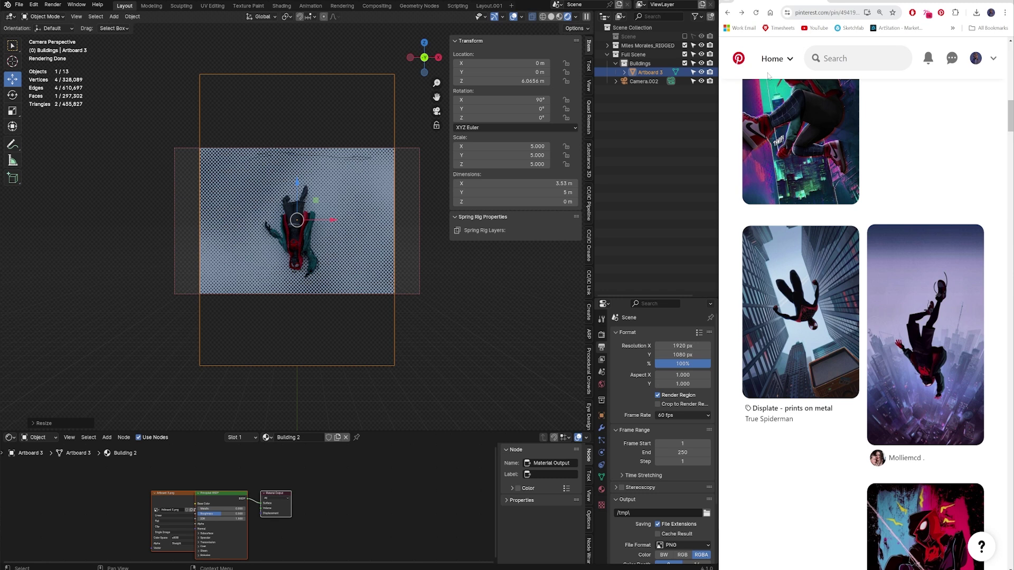
left_click(925, 335)
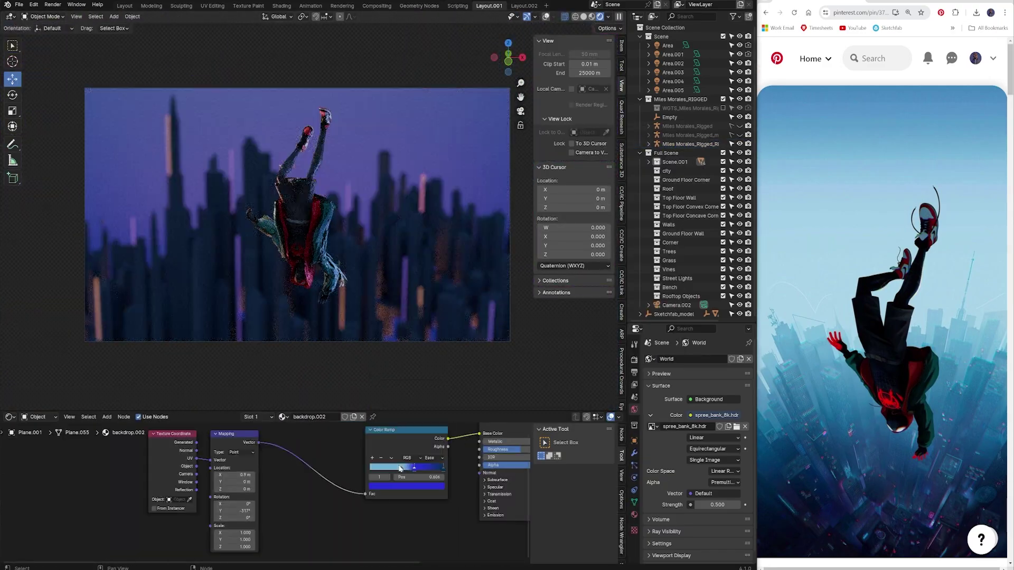
Recolour the building gradient stops, reposition Artboard 3.012, and add an area light near Area.005.
left_click(406, 486)
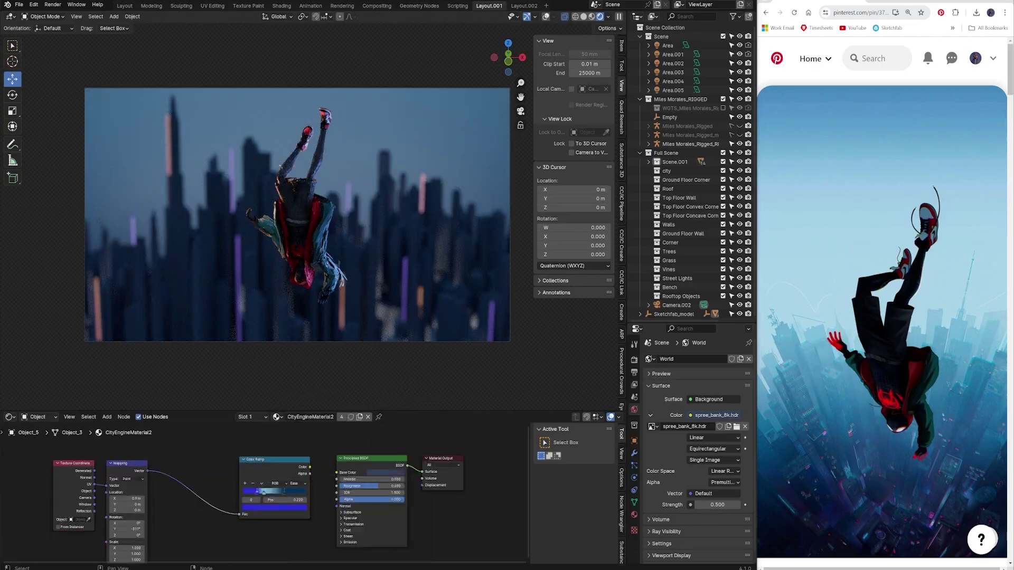
left_click(273, 507)
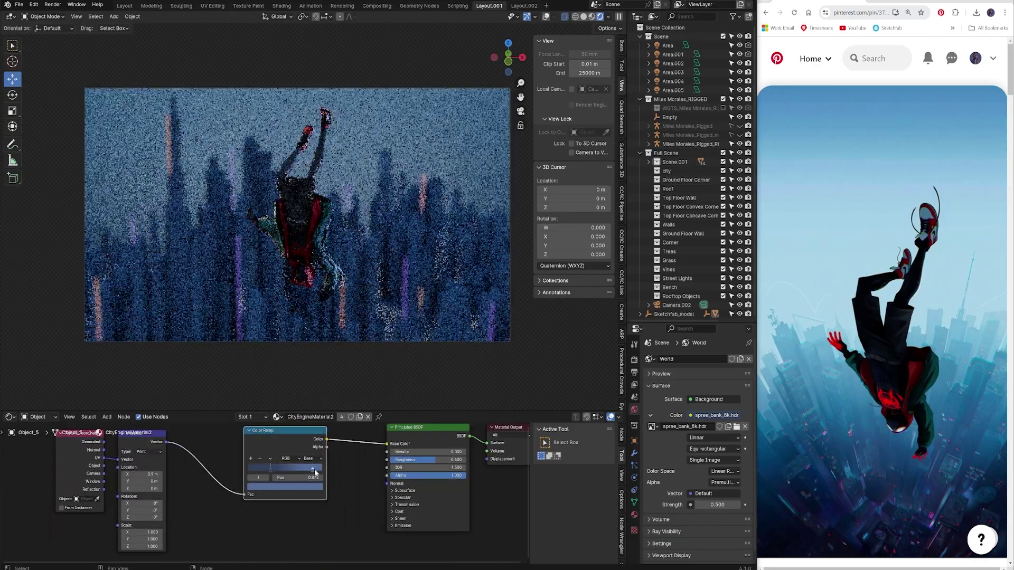
left_click(422, 205)
key("g")
key("Escape")
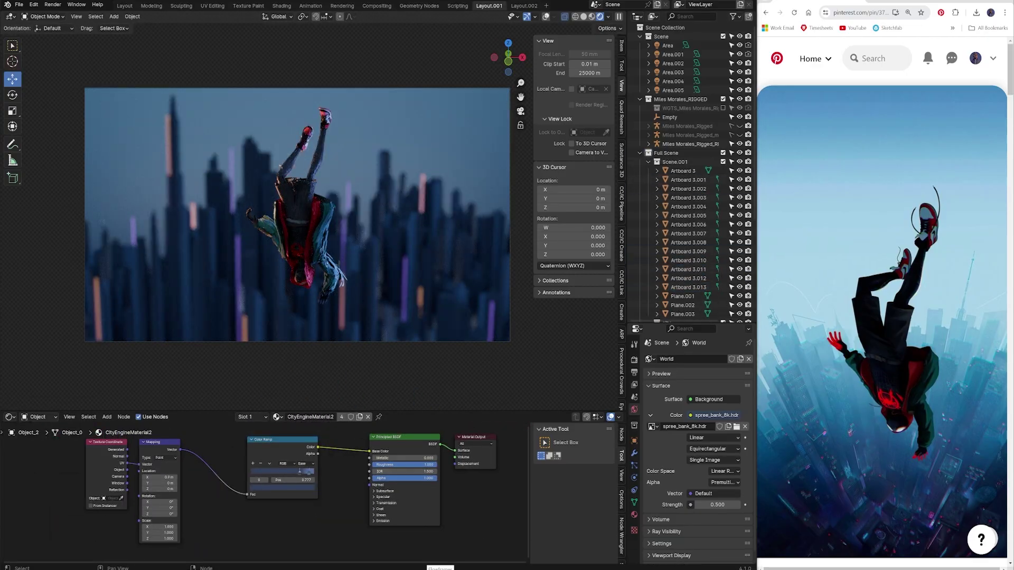
left_click(672, 90)
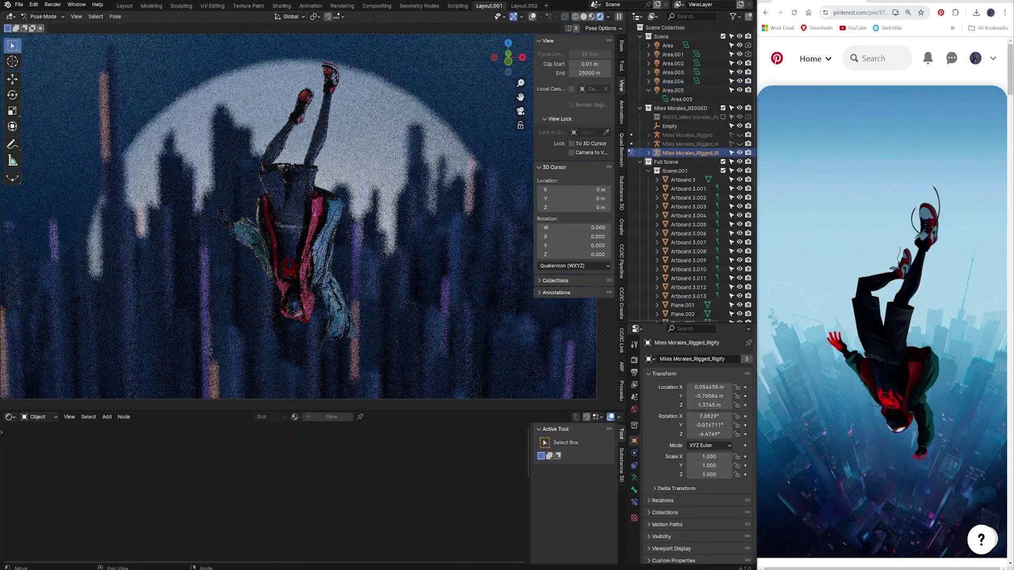
key("shift+a")
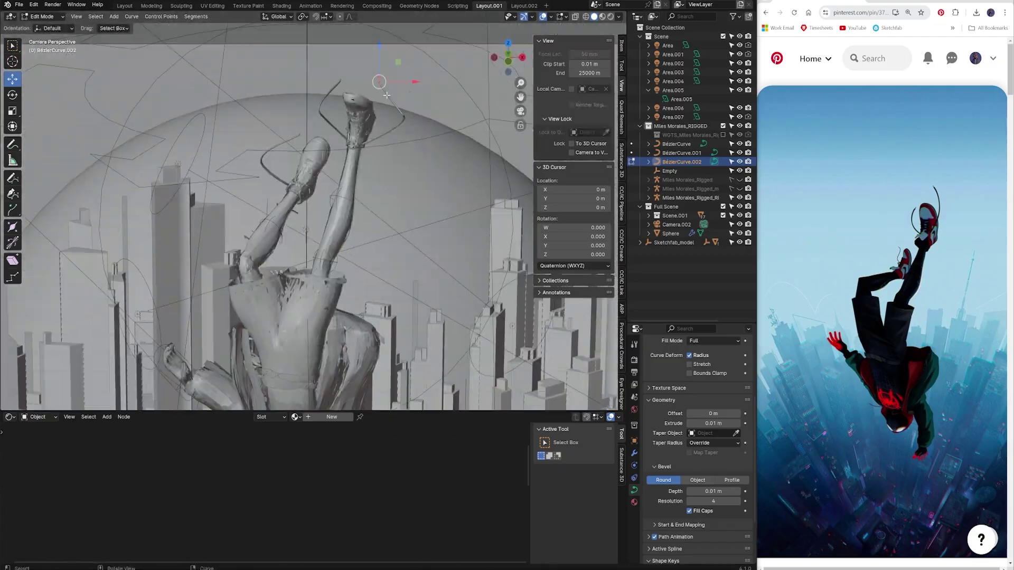
Switch the viewport to Rendered shading to preview the moonlit city scene.
left_click(609, 16)
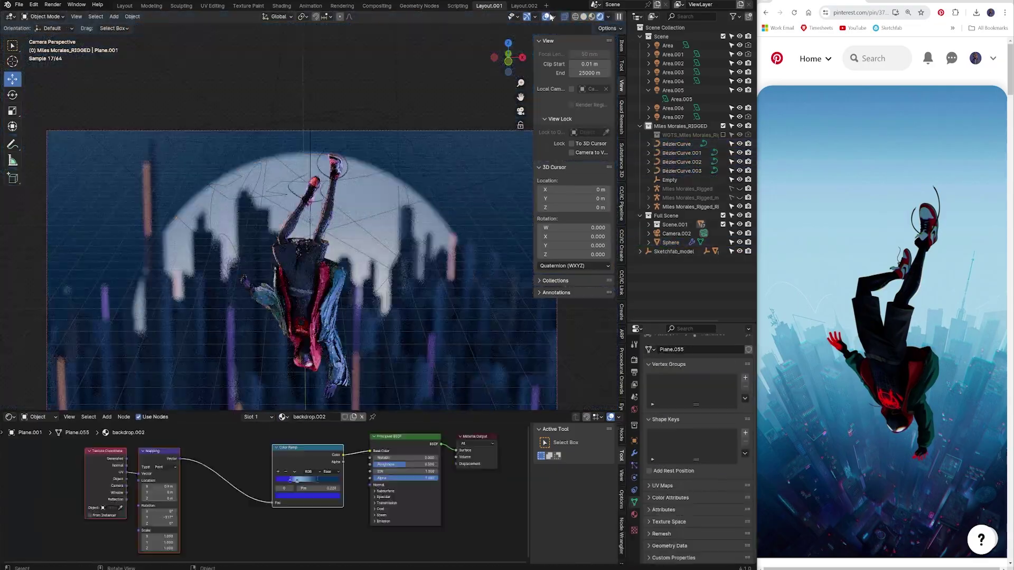
scroll(471, 272, "down", 2)
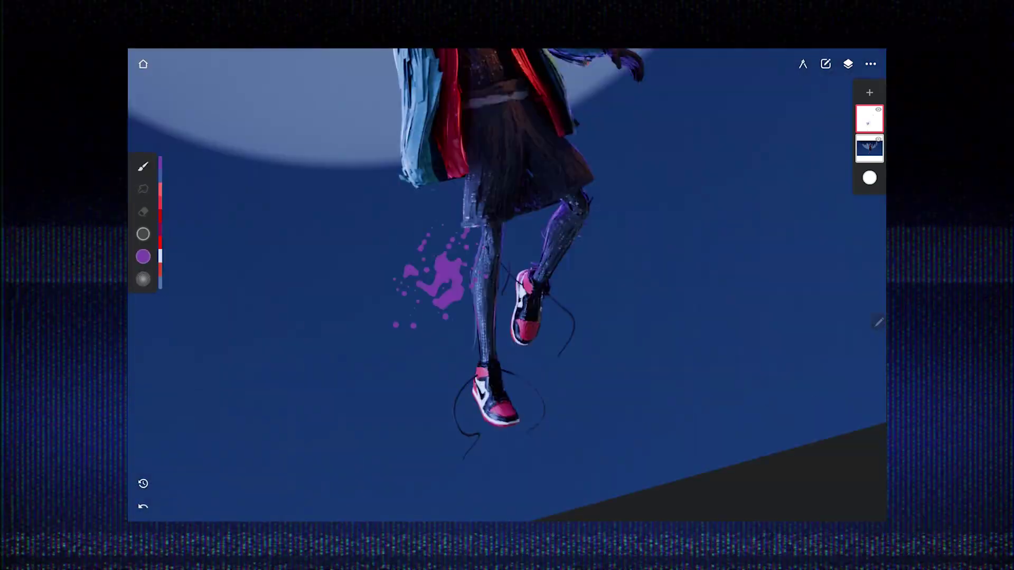
Undo the purple splatter and move to the fourth layer for painting streaks.
key("ctrl+z")
scroll(507, 285, "down", 5)
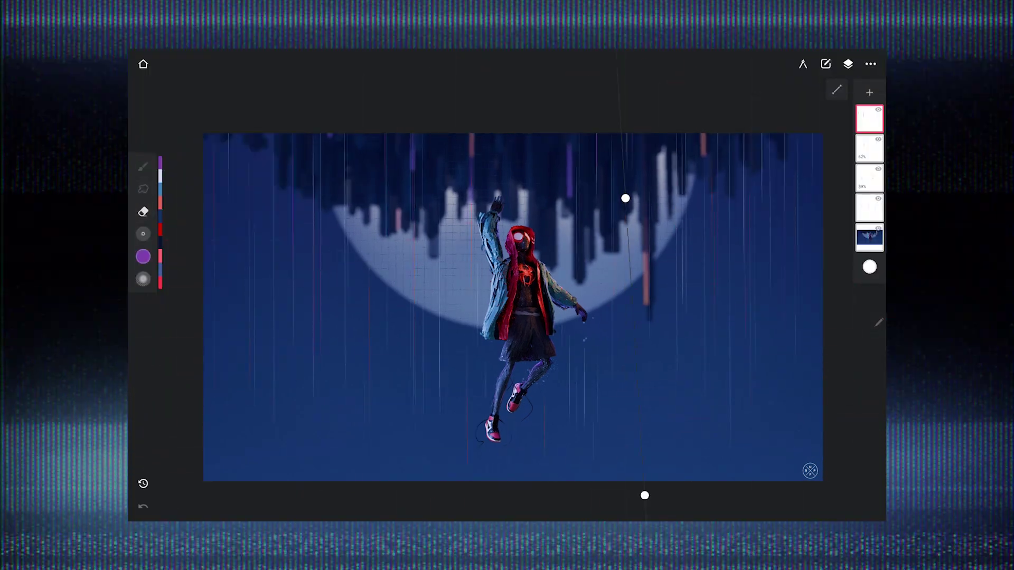
left_click(868, 208)
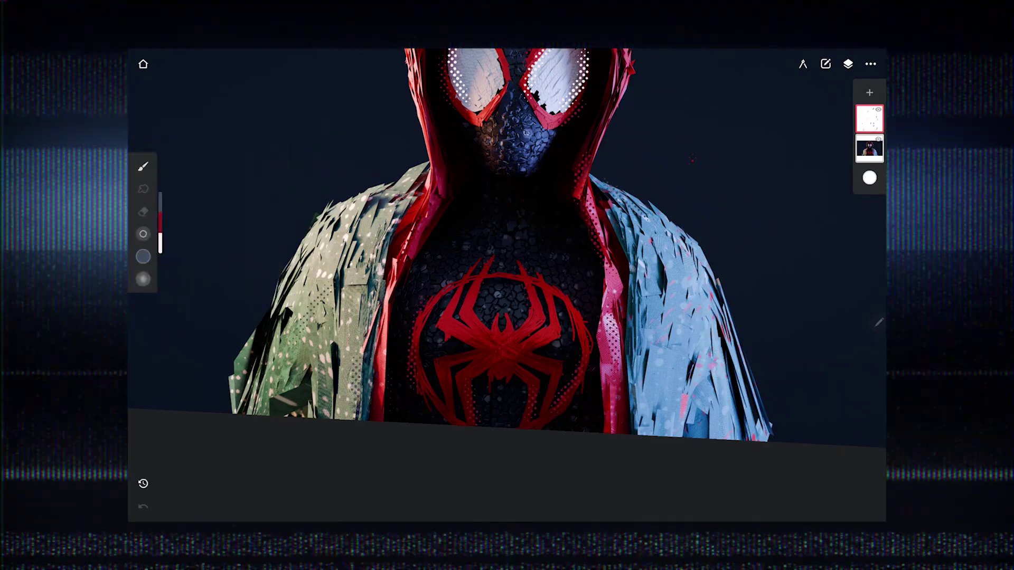
Zoom onto the sneakers and take back the last two paint strokes.
scroll(507, 243, "down", 5)
key("ctrl+z")
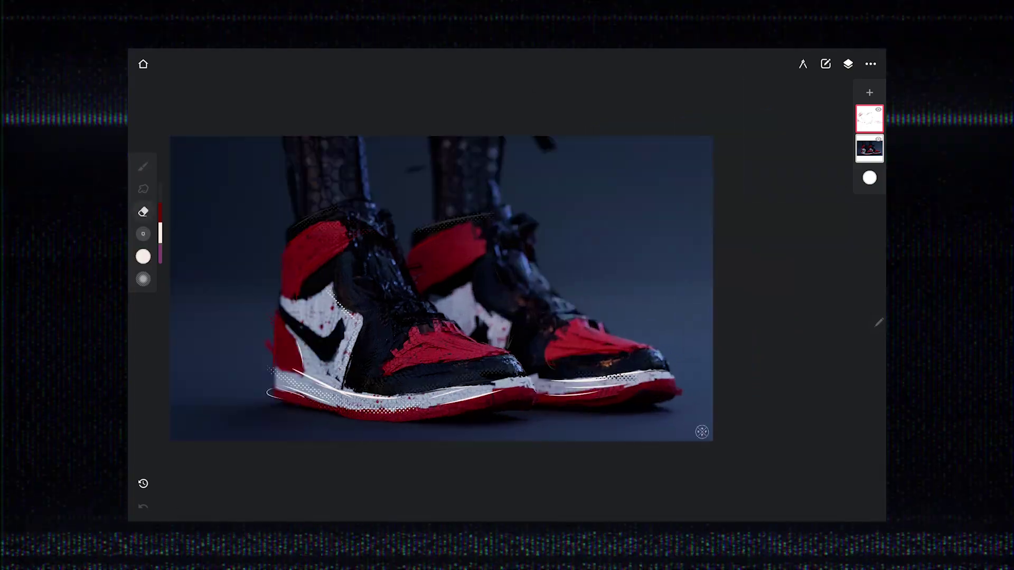
key("ctrl+z")
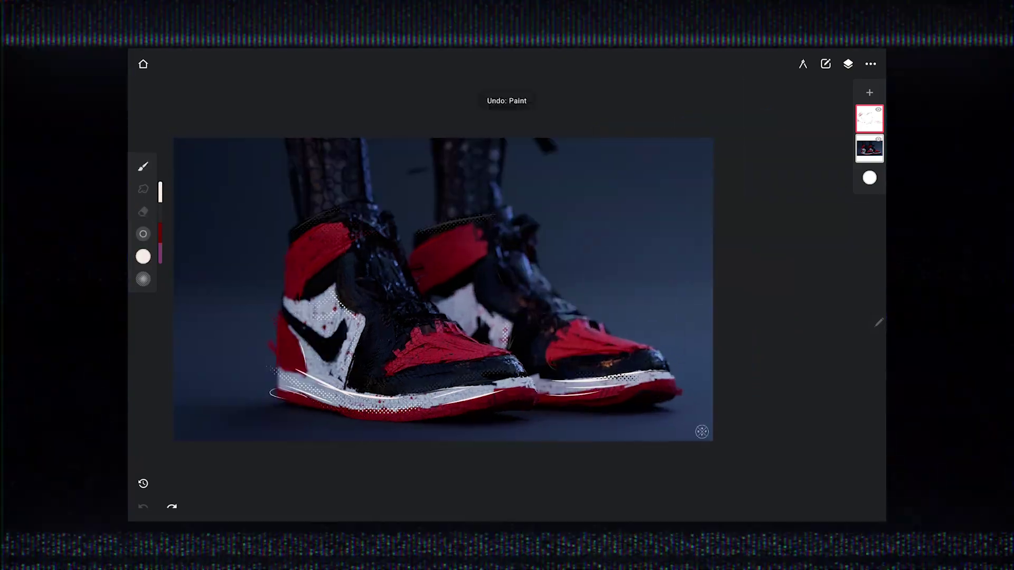